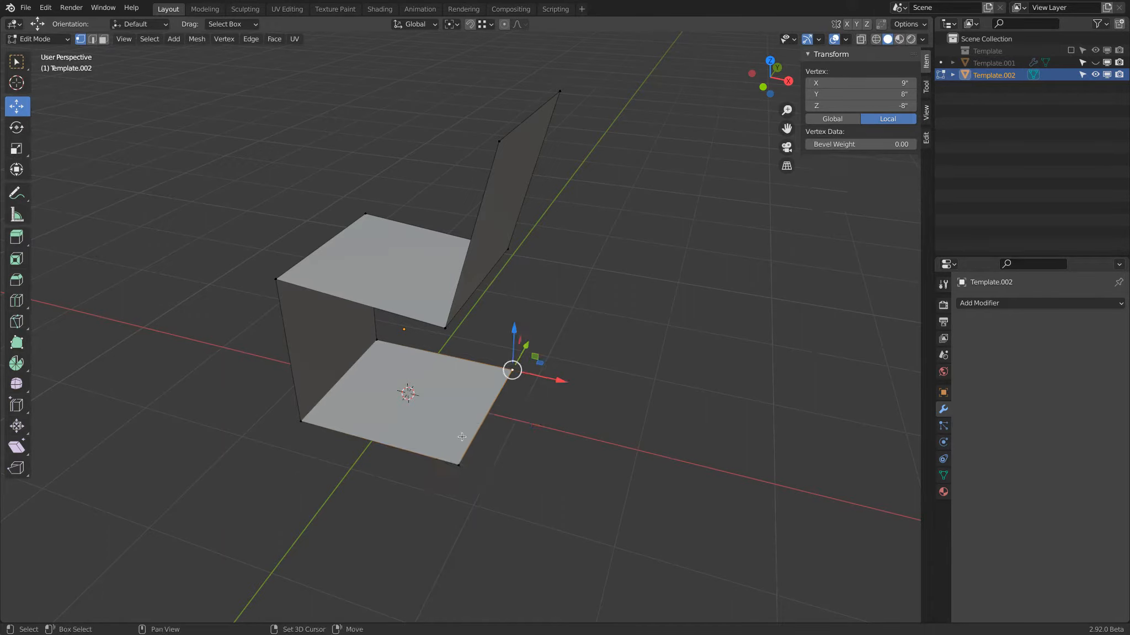
# - Delete the chair's horizontal floor panel, keeping the backrest, seat and front panels
pyautogui.press('x')
pyautogui.click(616, 329)
pyautogui.moveTo(503, 271); pyautogui.dragTo(613, 254, button='middle')
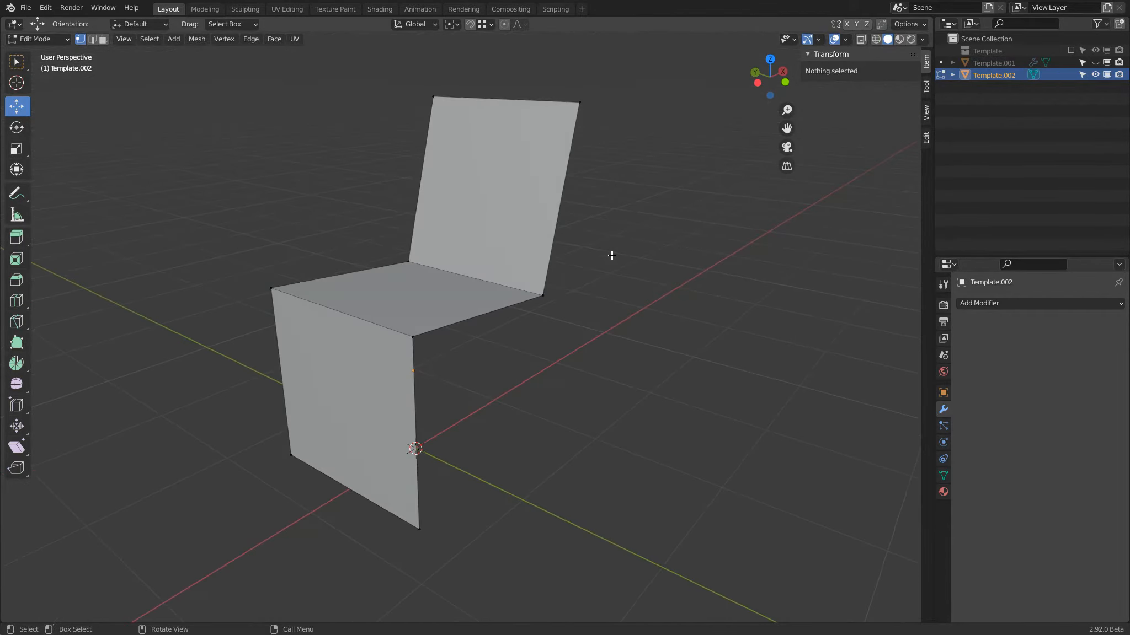
# - Add a Subdivision Surface modifier to the chair and set its viewport levels to 3
pyautogui.click(1036, 303)
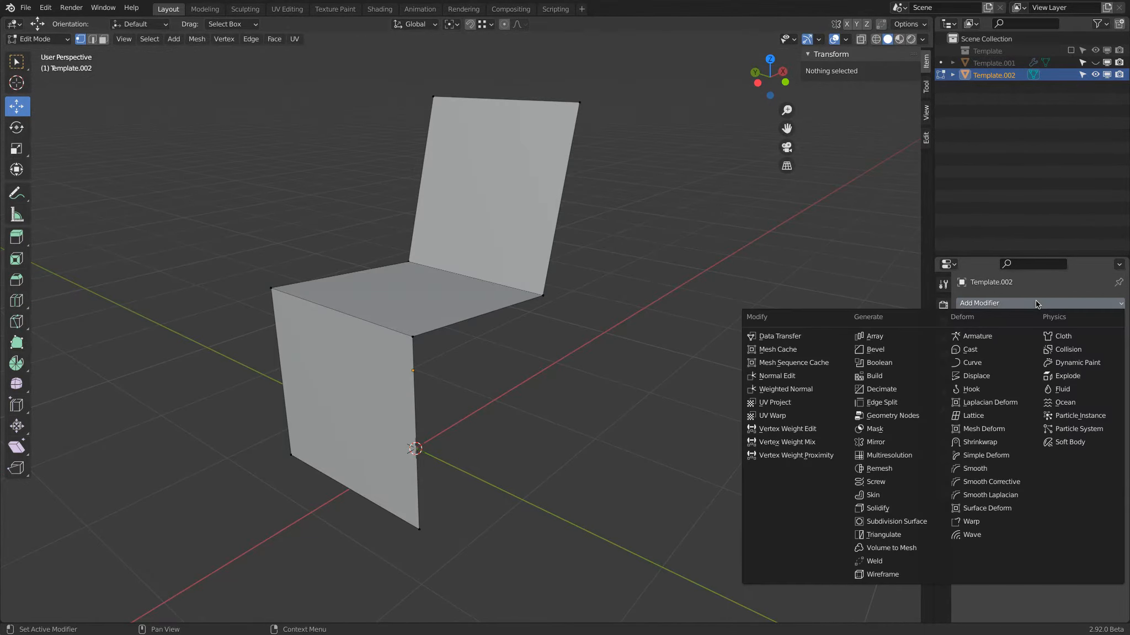
pyautogui.click(888, 521)
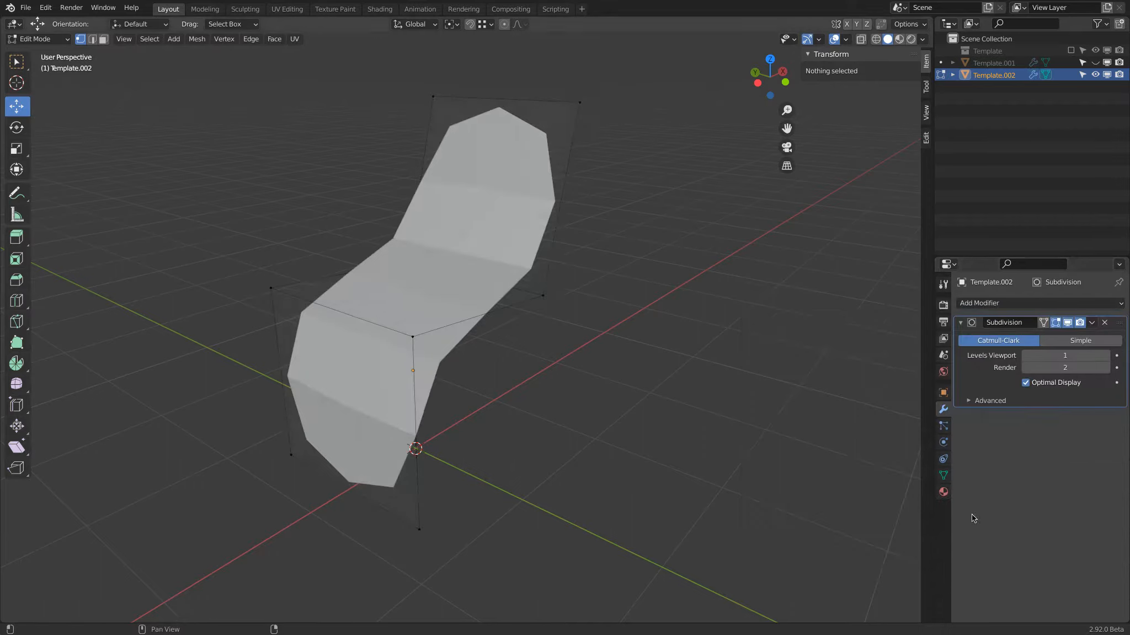
pyautogui.click(1106, 356)
pyautogui.click(1106, 356)
# - Select the entire chair mesh and apply smooth shading to its faces
pyautogui.press('a')
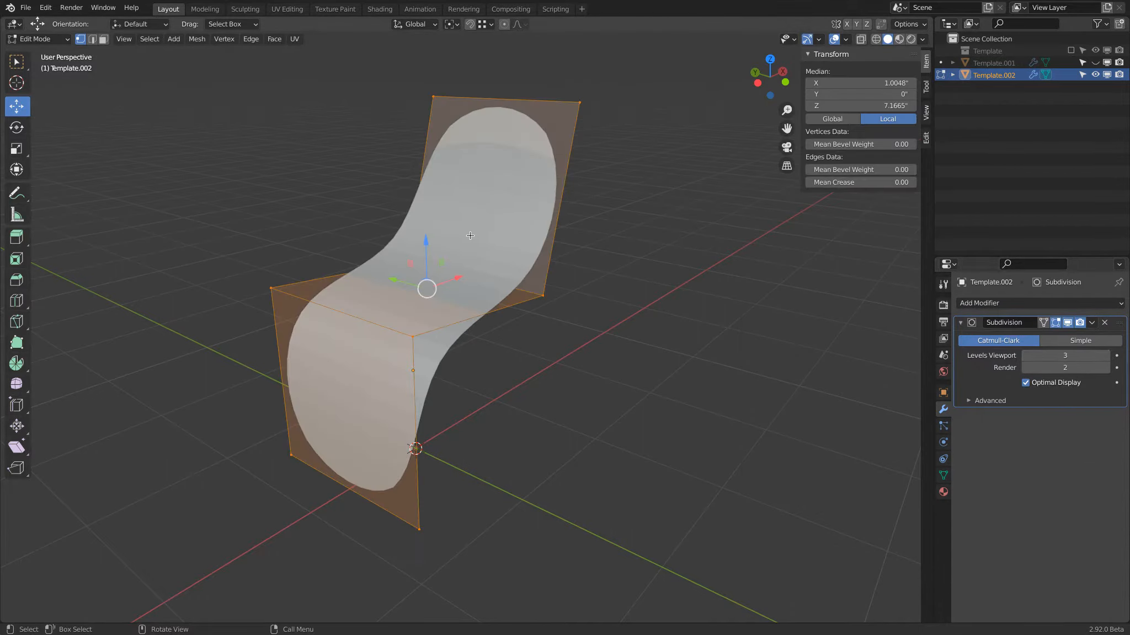
pyautogui.click(294, 39)
pyautogui.click(338, 259)
pyautogui.moveTo(192, 220); pyautogui.dragTo(320, 316, button='middle')
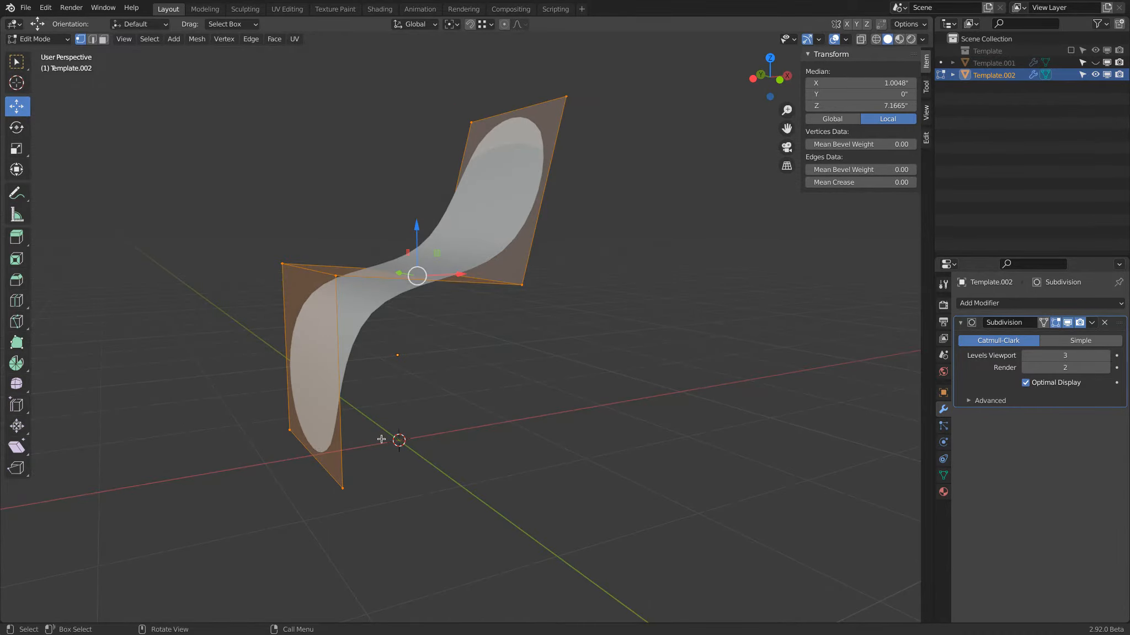
pyautogui.moveTo(491, 427); pyautogui.dragTo(520, 284, button='middle')
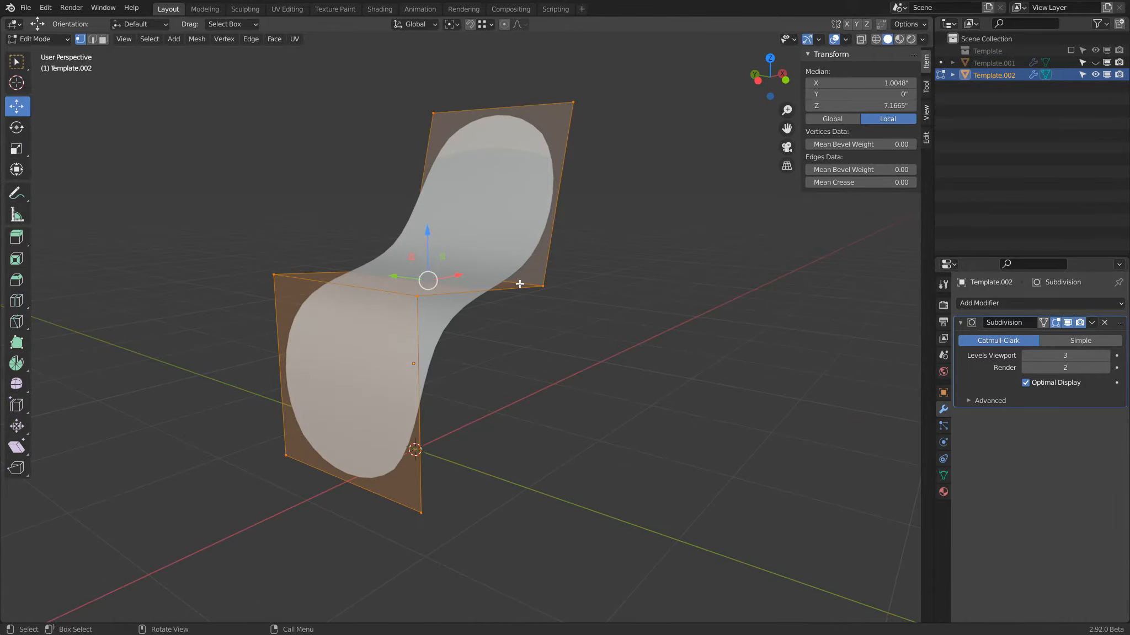
# - Add one centred loop cut running lengthwise through the backrest, seat and front panel
pyautogui.hotkey('ctrl', 'r')
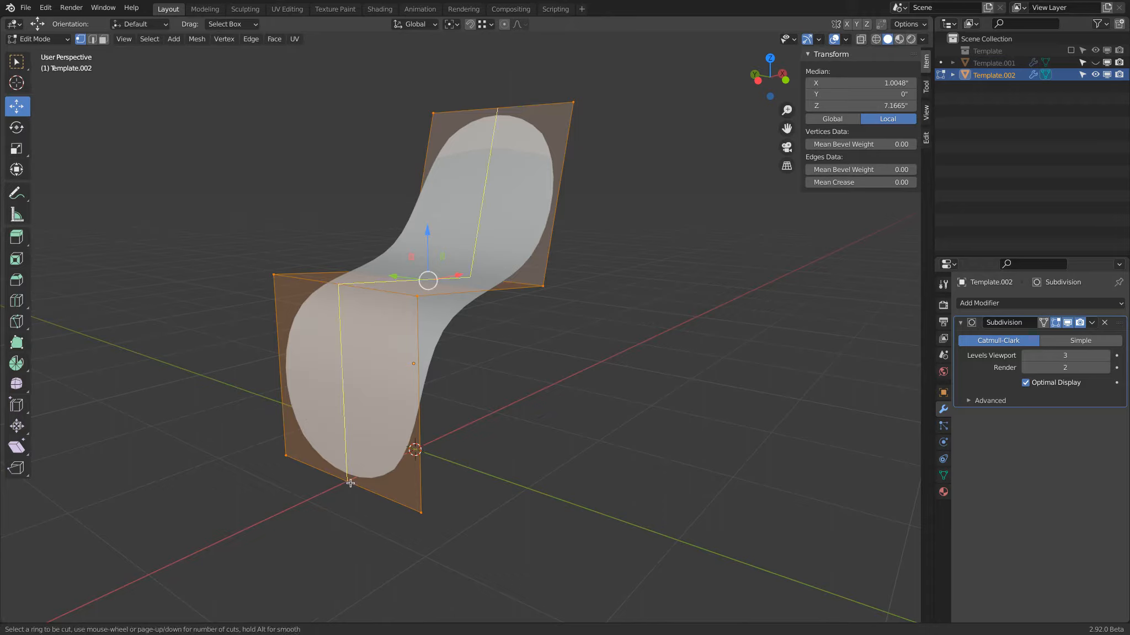
pyautogui.click(347, 482)
pyautogui.rightClick(351, 486)
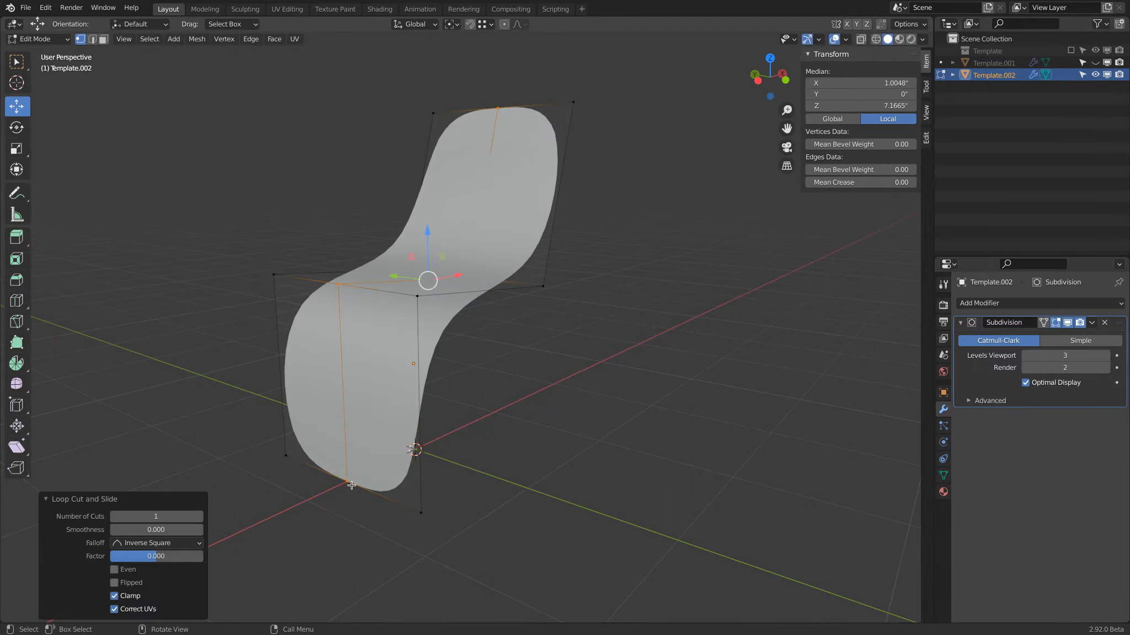
# - Move the front panel's bottom centre vertex backward along X to about X 21.46"
pyautogui.click(347, 482)
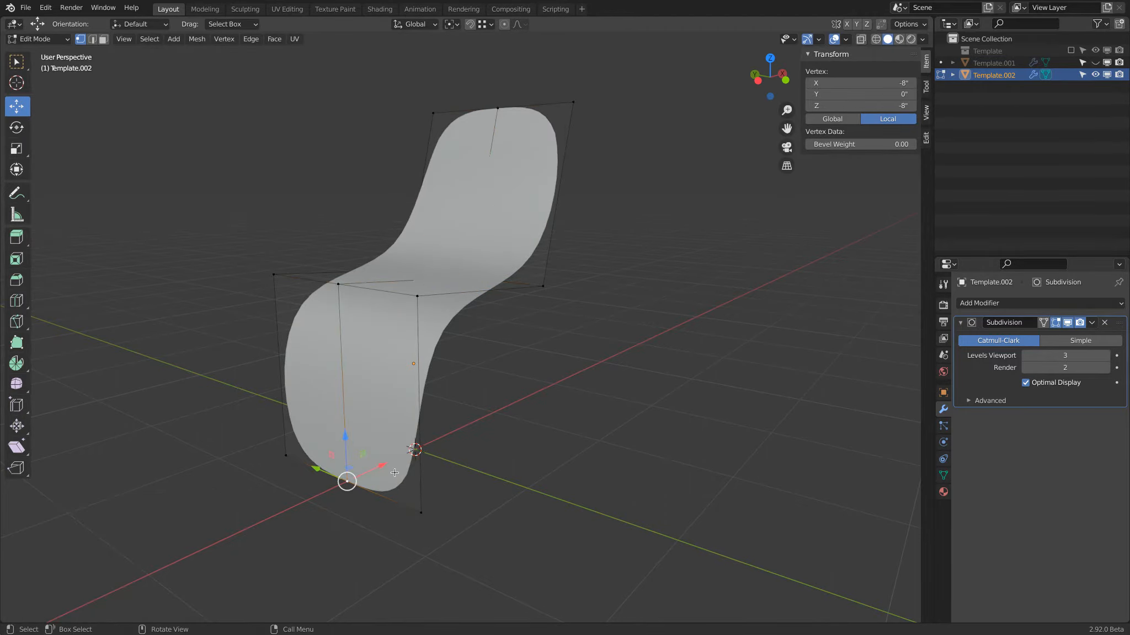
pyautogui.moveTo(386, 467); pyautogui.dragTo(591, 409)
pyautogui.moveTo(592, 409); pyautogui.dragTo(631, 410, button='middle')
pyautogui.moveTo(654, 430); pyautogui.dragTo(666, 429)
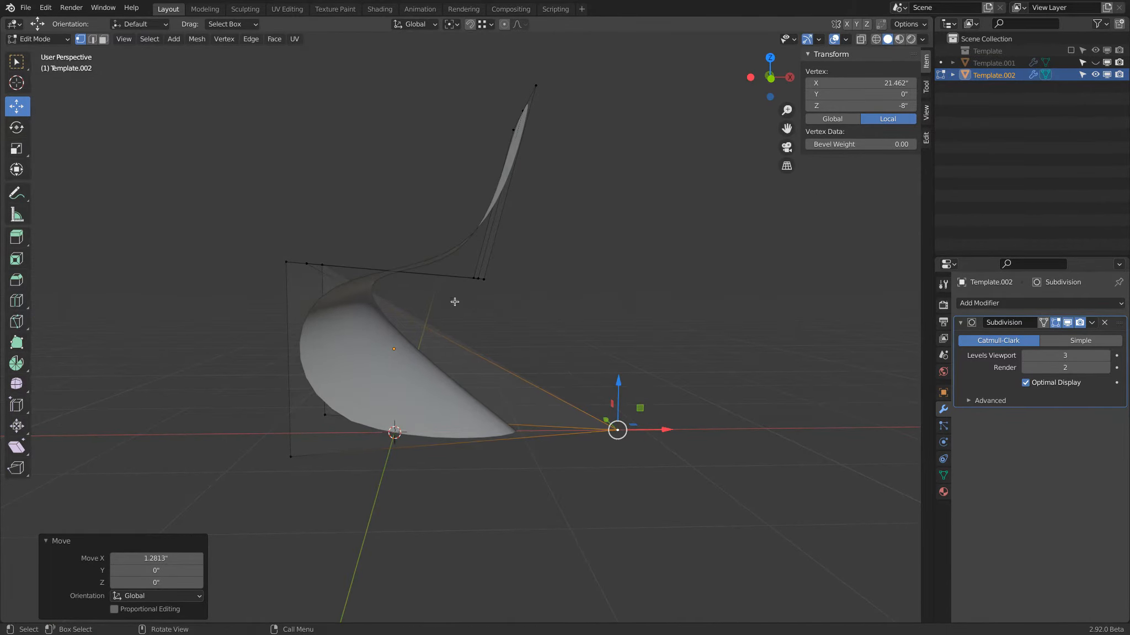
pyautogui.moveTo(454, 292); pyautogui.dragTo(475, 311, button='middle')
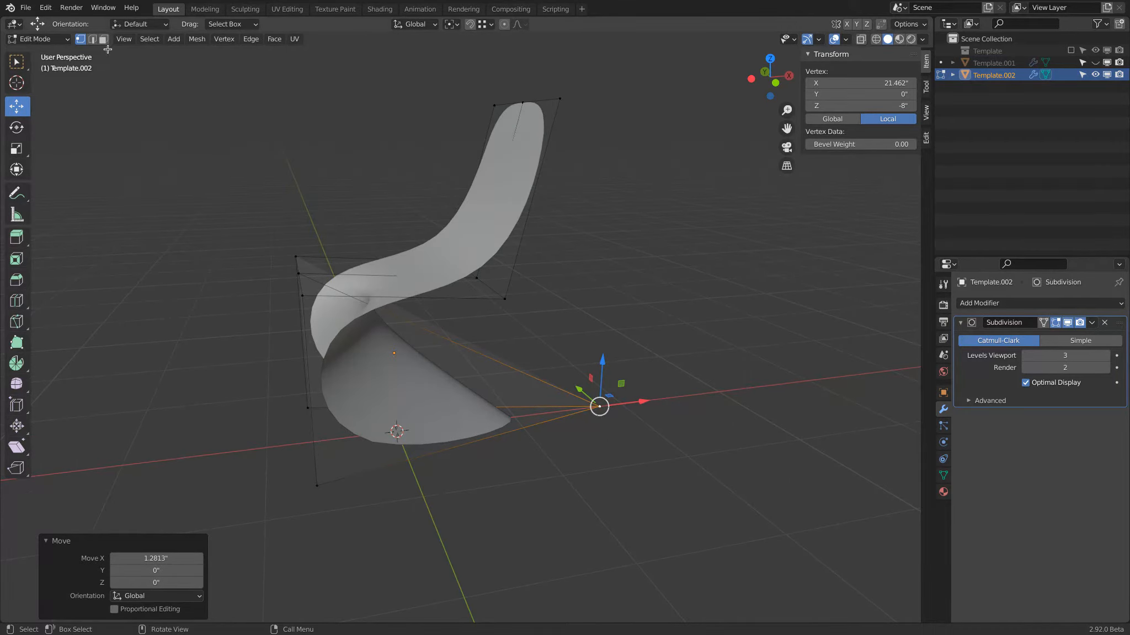
# - Select the seat's front and rear crossing edges and set their mean bevel weight to 1.00
pyautogui.click(92, 39)
pyautogui.moveTo(191, 156); pyautogui.dragTo(309, 295, button='middle')
pyautogui.click(307, 295)
pyautogui.click(386, 323)
pyautogui.moveTo(466, 325); pyautogui.dragTo(353, 319, button='middle')
pyautogui.keyDown('shift'); pyautogui.click(448, 293); pyautogui.keyUp('shift')
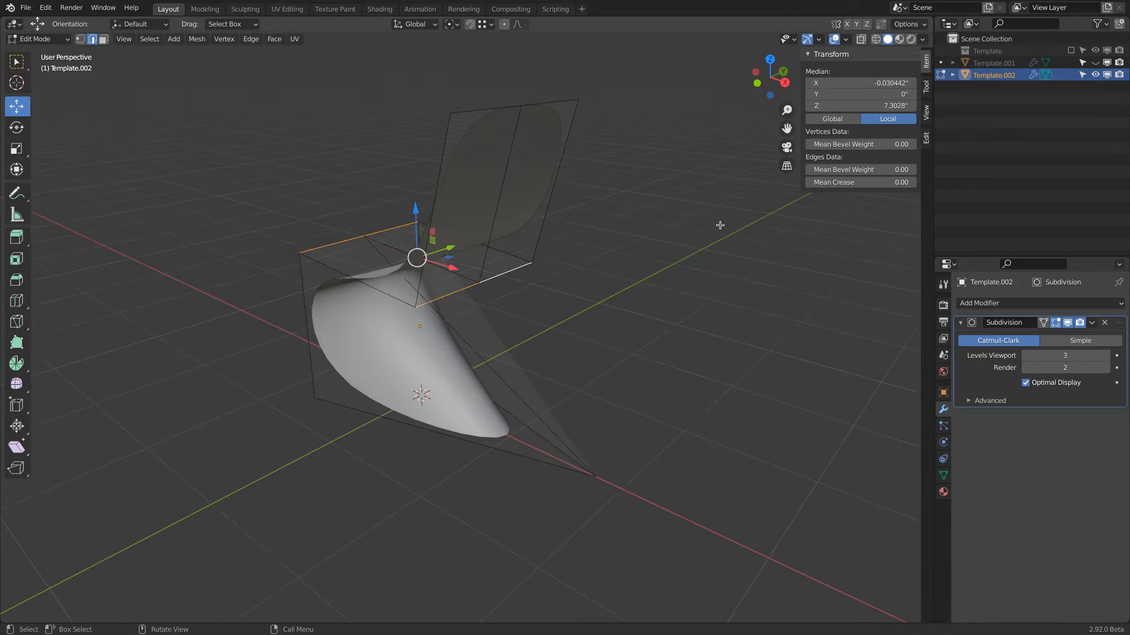
pyautogui.moveTo(860, 170); pyautogui.dragTo(1127, 144)
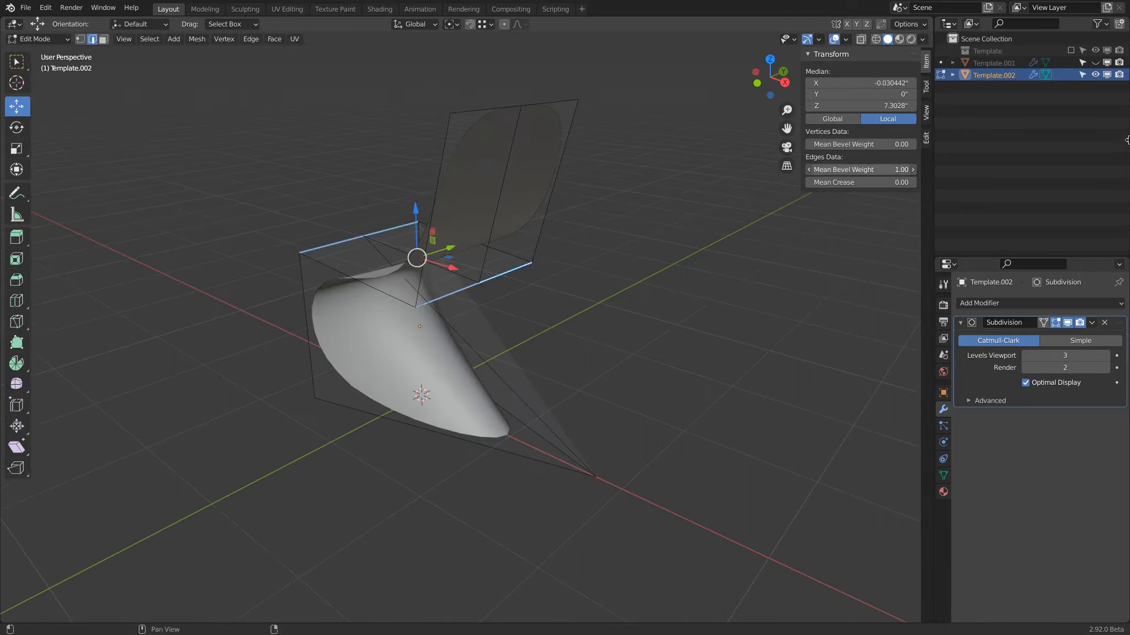
# - Add a Bevel modifier, place it above the Subdivision modifier, and limit it by Weight
pyautogui.click(1012, 303)
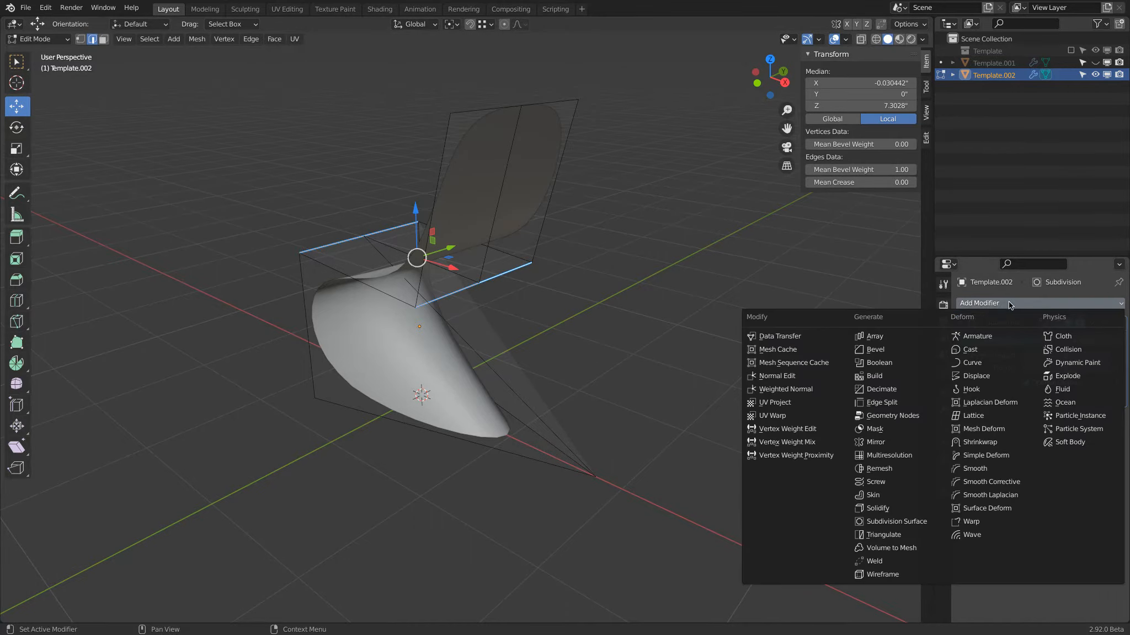
pyautogui.click(879, 354)
pyautogui.moveTo(1117, 419); pyautogui.dragTo(1115, 331)
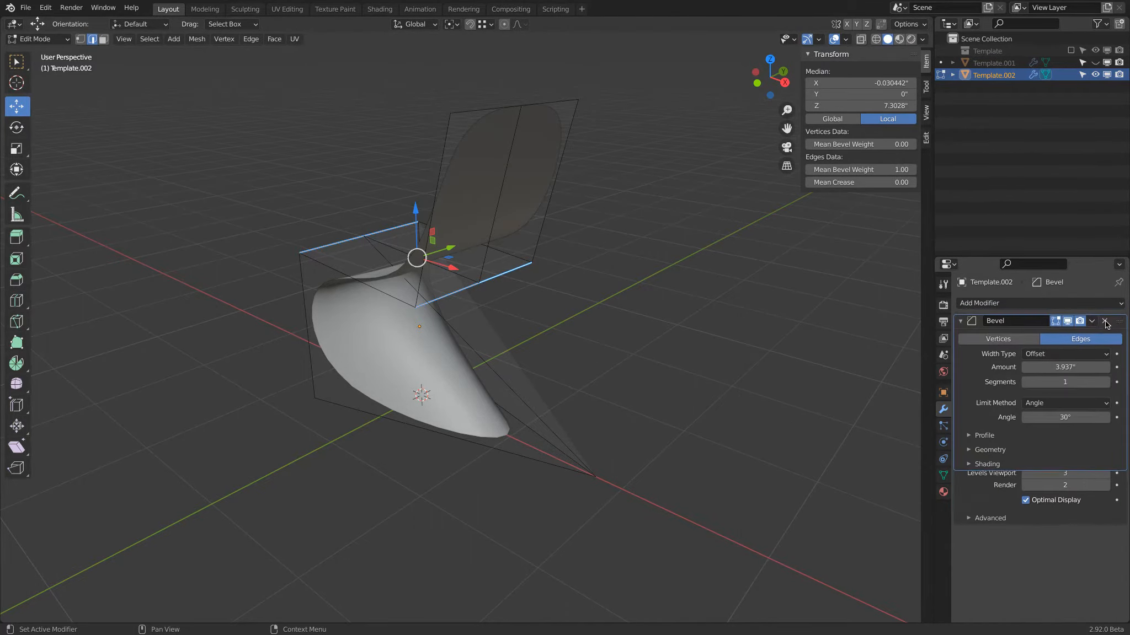
pyautogui.click(1058, 408)
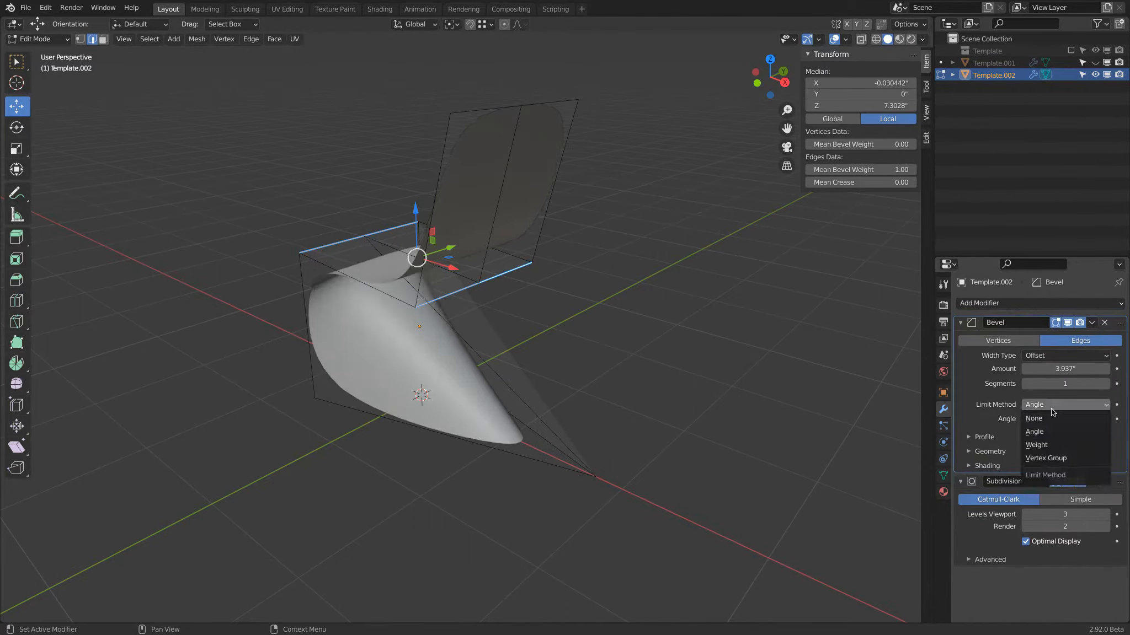
pyautogui.click(1058, 445)
pyautogui.moveTo(579, 325); pyautogui.dragTo(816, 329, button='middle')
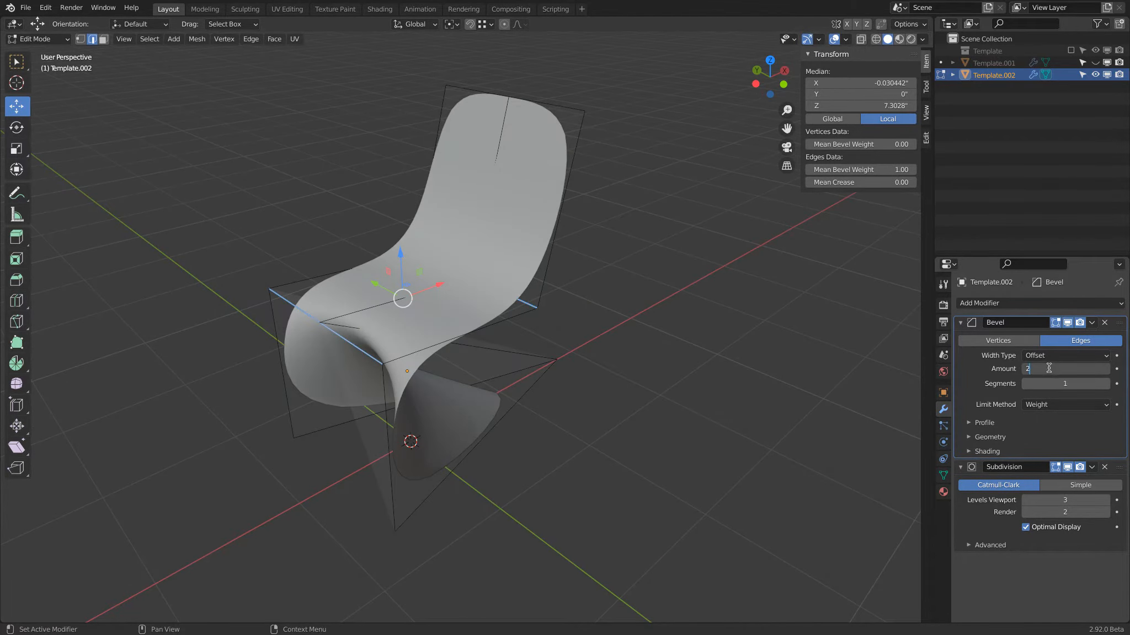
# - Try a Bevel modifier amount of 2"
pyautogui.click(1049, 368)
pyautogui.write('2')
pyautogui.press('Return')
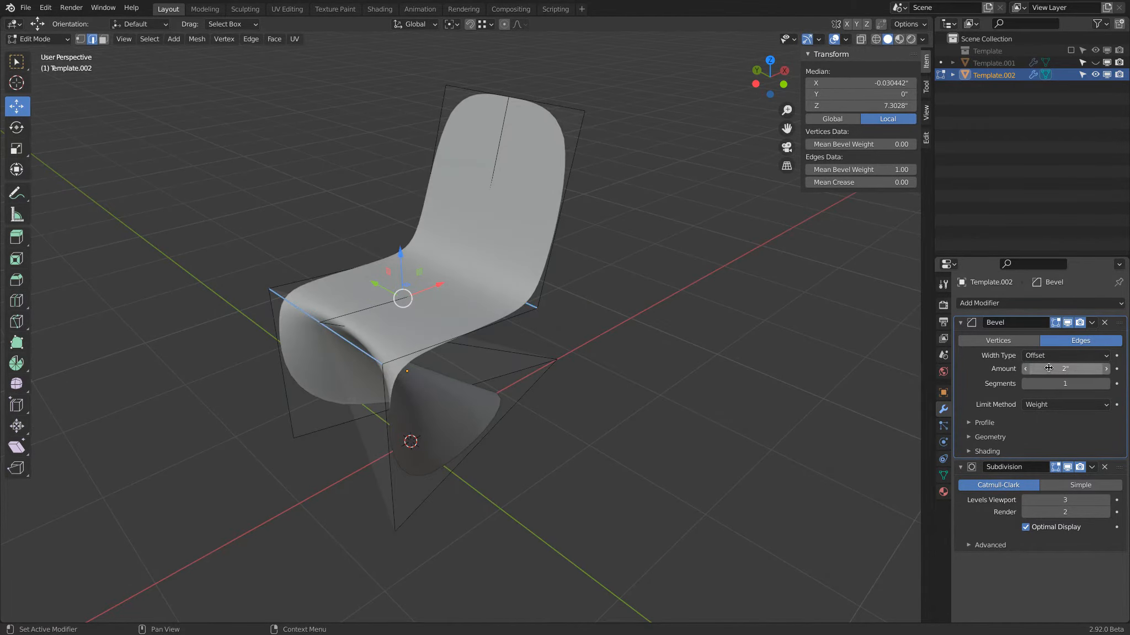
# - Set the Bevel modifier to 3 segments with an amount of 3"
pyautogui.click(1102, 384)
pyautogui.click(1102, 384)
pyautogui.moveTo(584, 270); pyautogui.dragTo(548, 269, button='middle')
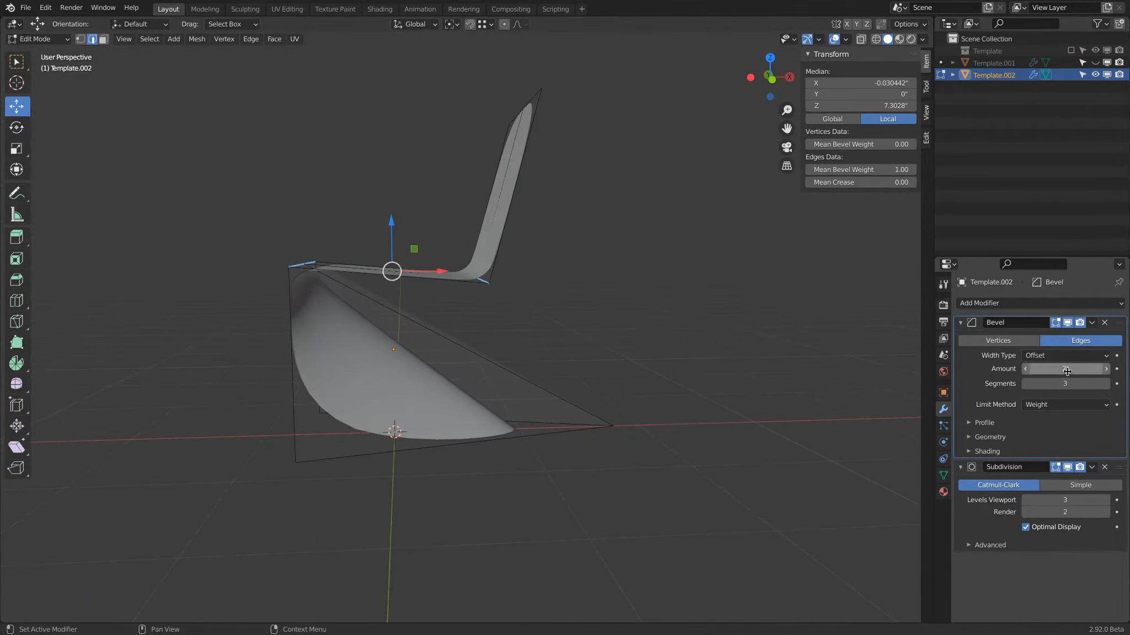
pyautogui.click(1063, 368)
pyautogui.write('3')
pyautogui.press('Return')
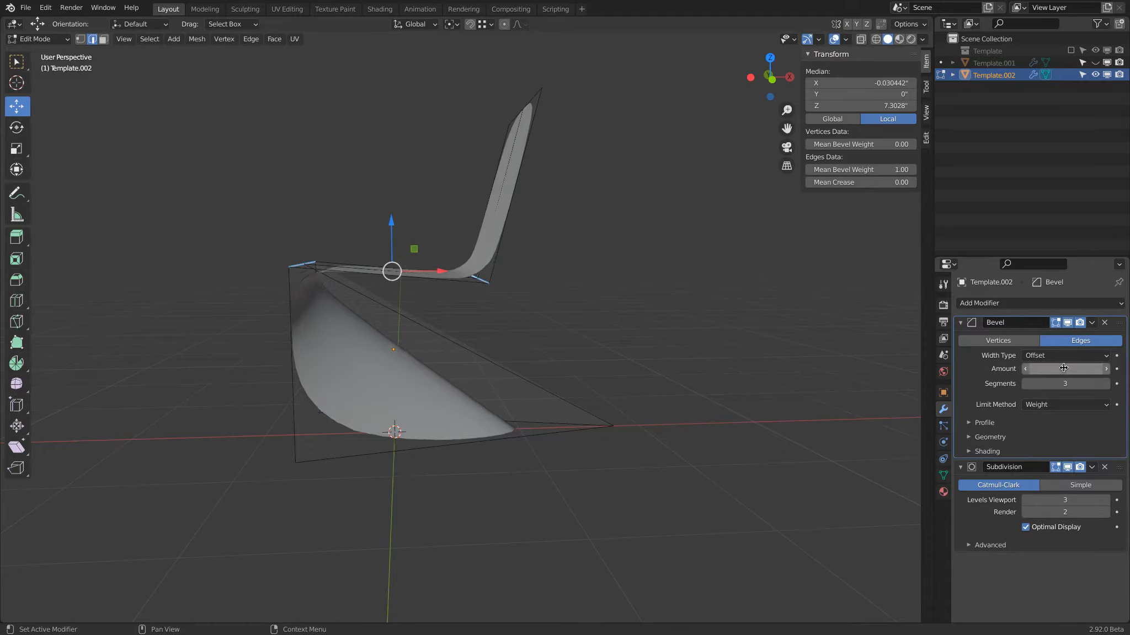
# - Add a horizontal loop cut across the backrest, working in vertex selection mode
pyautogui.moveTo(697, 335); pyautogui.dragTo(723, 336, button='middle')
pyautogui.click(83, 38)
pyautogui.moveTo(356, 149)
pyautogui.mouseDown(button='middle')
pyautogui.moveTo(273, 137)
pyautogui.moveTo(348, 157)
pyautogui.mouseUp(button='middle')
pyautogui.hotkey('ctrl', 'r')
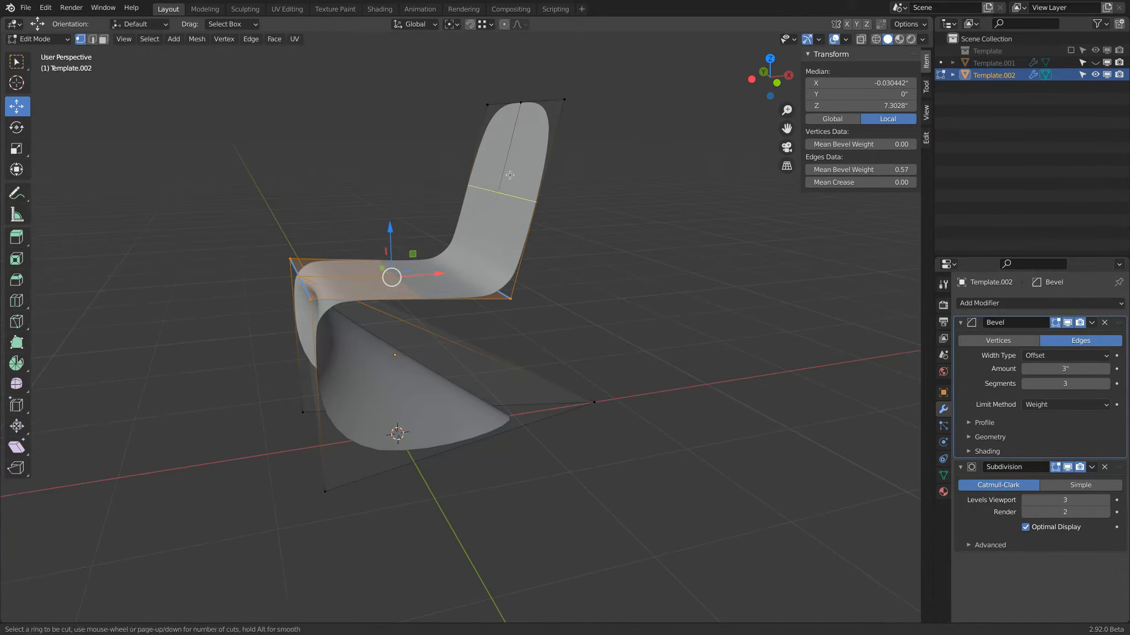
pyautogui.click(510, 175)
pyautogui.click(503, 201)
# - Move the backrest's horizontal loop forward along X and adjust its height to curve the lower back
pyautogui.moveTo(504, 200); pyautogui.dragTo(520, 211, button='middle')
pyautogui.moveTo(541, 219); pyautogui.dragTo(521, 218)
pyautogui.moveTo(521, 217); pyautogui.dragTo(558, 204, button='middle')
pyautogui.moveTo(475, 177); pyautogui.dragTo(475, 166)
pyautogui.moveTo(514, 209); pyautogui.dragTo(496, 213)
# - Reshape the lower backrest's centre vertices, placing the one at the seat's rear edge at about X 10.01", Z 4.42"
pyautogui.moveTo(544, 222); pyautogui.dragTo(503, 232, button='middle')
pyautogui.click(484, 277)
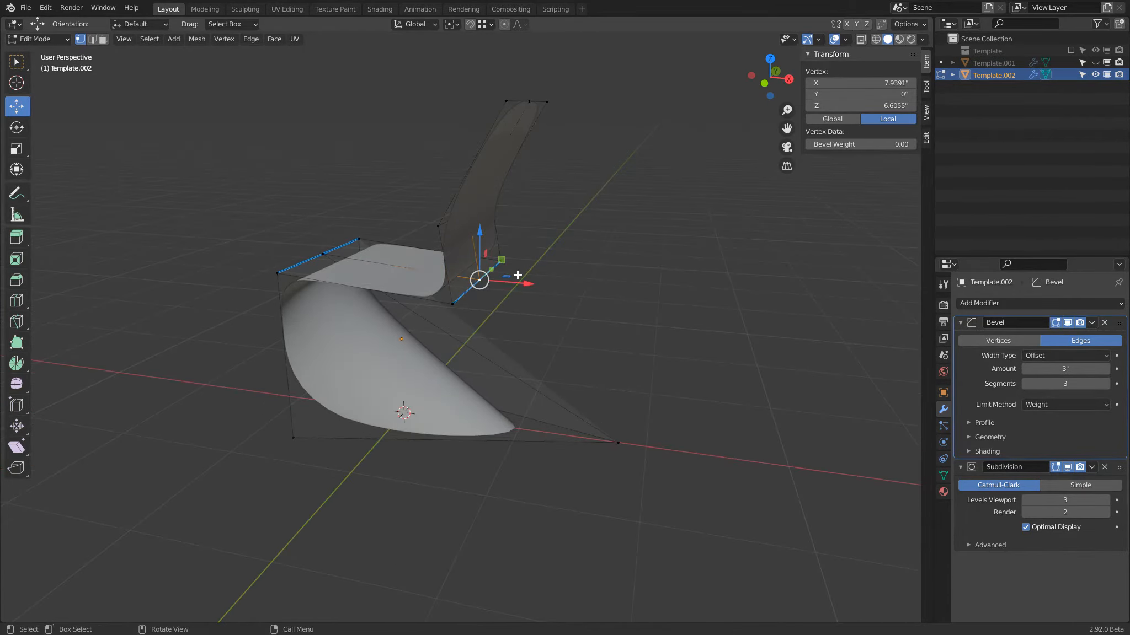
pyautogui.keyDown('shift'); pyautogui.click(470, 215); pyautogui.keyUp('shift')
pyautogui.moveTo(522, 252)
pyautogui.mouseDown()
pyautogui.moveTo(538, 255)
pyautogui.moveTo(506, 249)
pyautogui.mouseUp()
pyautogui.click(508, 278)
pyautogui.moveTo(516, 245); pyautogui.dragTo(548, 234, button='middle')
pyautogui.moveTo(504, 253); pyautogui.dragTo(504, 255)
pyautogui.moveTo(525, 218); pyautogui.dragTo(509, 249, button='middle')
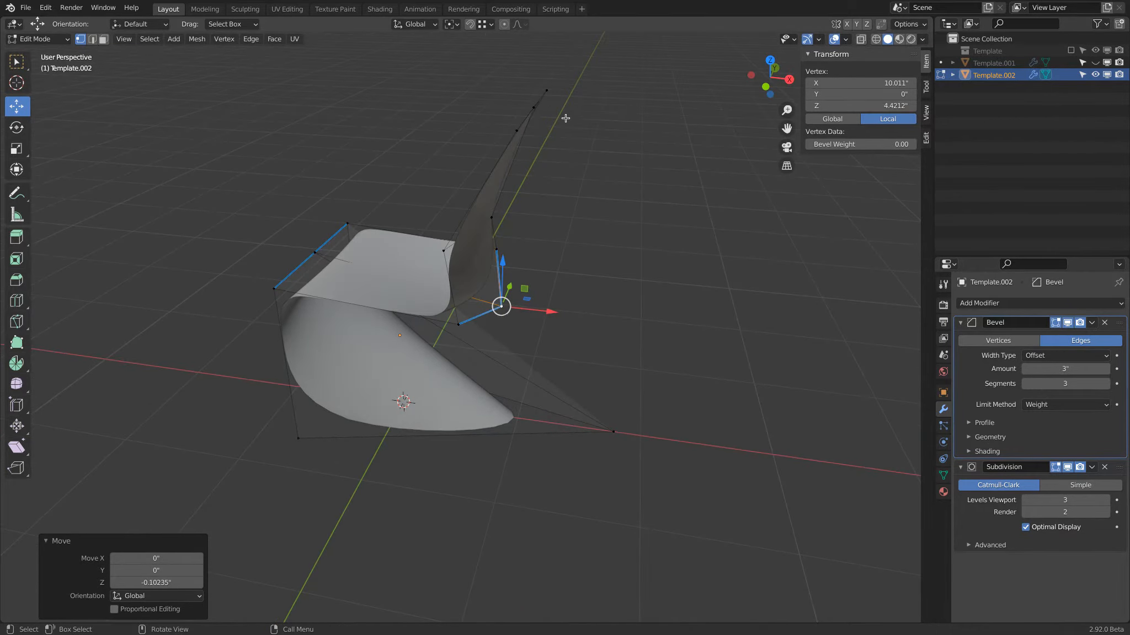
# - Move the backrest's top centre vertex backward about 1.91" along X
pyautogui.moveTo(560, 115); pyautogui.dragTo(562, 119, button='middle')
pyautogui.click(536, 112)
pyautogui.moveTo(581, 111); pyautogui.dragTo(601, 111)
pyautogui.moveTo(551, 138); pyautogui.dragTo(656, 125, button='middle')
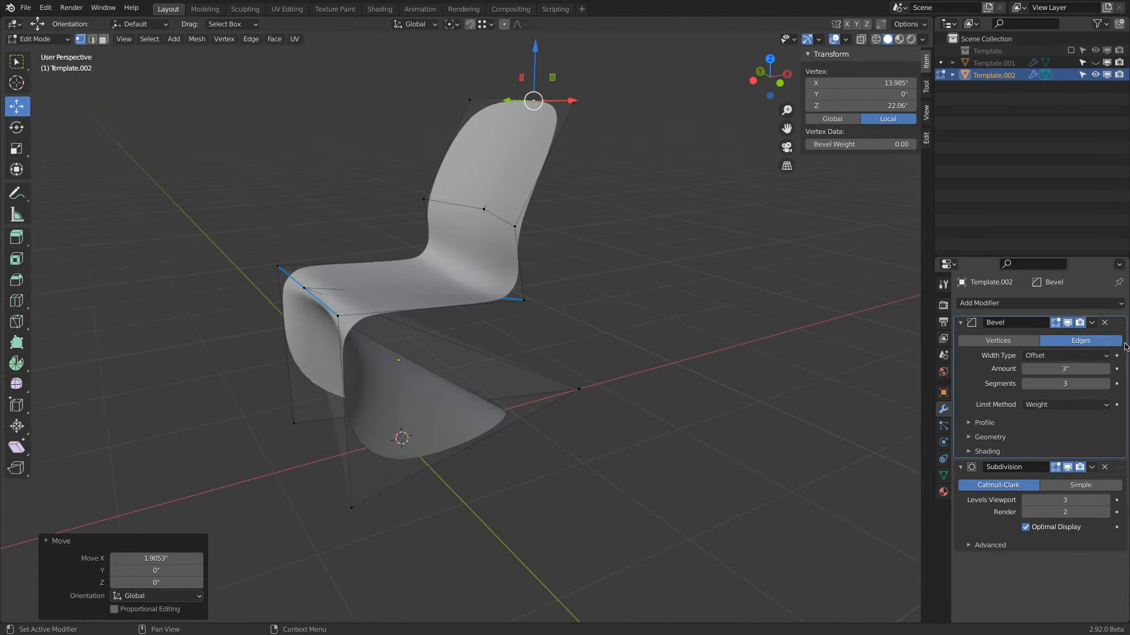
# - Toggle the Bevel modifier's viewport display to compare the chair with and without it
pyautogui.moveTo(655, 182); pyautogui.dragTo(701, 322, button='middle')
pyautogui.click(1067, 324)
pyautogui.click(1067, 324)
pyautogui.click(1067, 324)
pyautogui.click(1069, 323)
pyautogui.click(1068, 325)
pyautogui.moveTo(717, 300); pyautogui.dragTo(663, 290, button='middle')
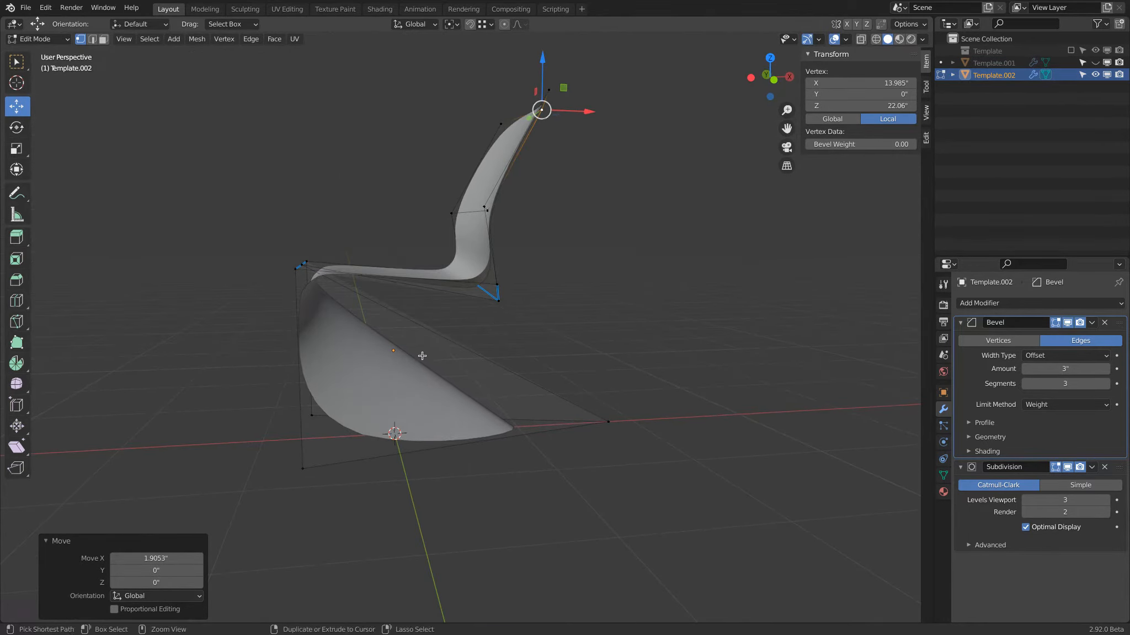
# - Add a centred horizontal loop cut through the chair's base below the seat
pyautogui.hotkey('ctrl', 'r')
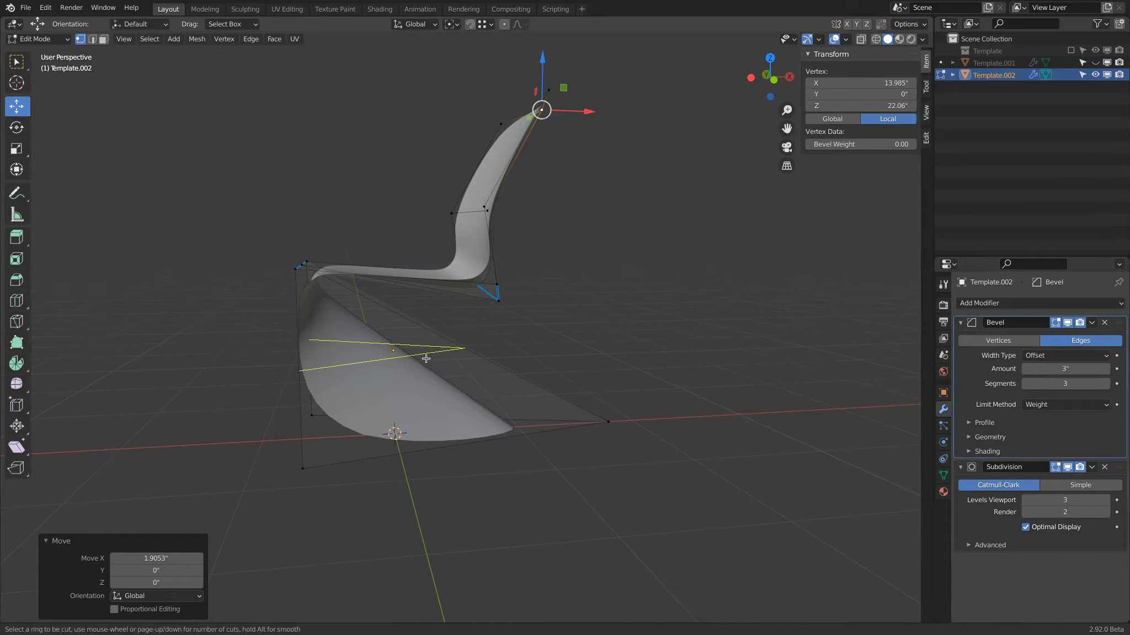
pyautogui.click(426, 358)
pyautogui.rightClick(426, 359)
pyautogui.moveTo(322, 352); pyautogui.dragTo(343, 359, button='middle')
# - Move the base loop's two outer side vertices forward along X to about X -9.26"
pyautogui.click(290, 347)
pyautogui.keyDown('shift'); pyautogui.click(327, 379); pyautogui.keyUp('shift')
pyautogui.moveTo(351, 358); pyautogui.dragTo(327, 360)
pyautogui.click(777, 80)
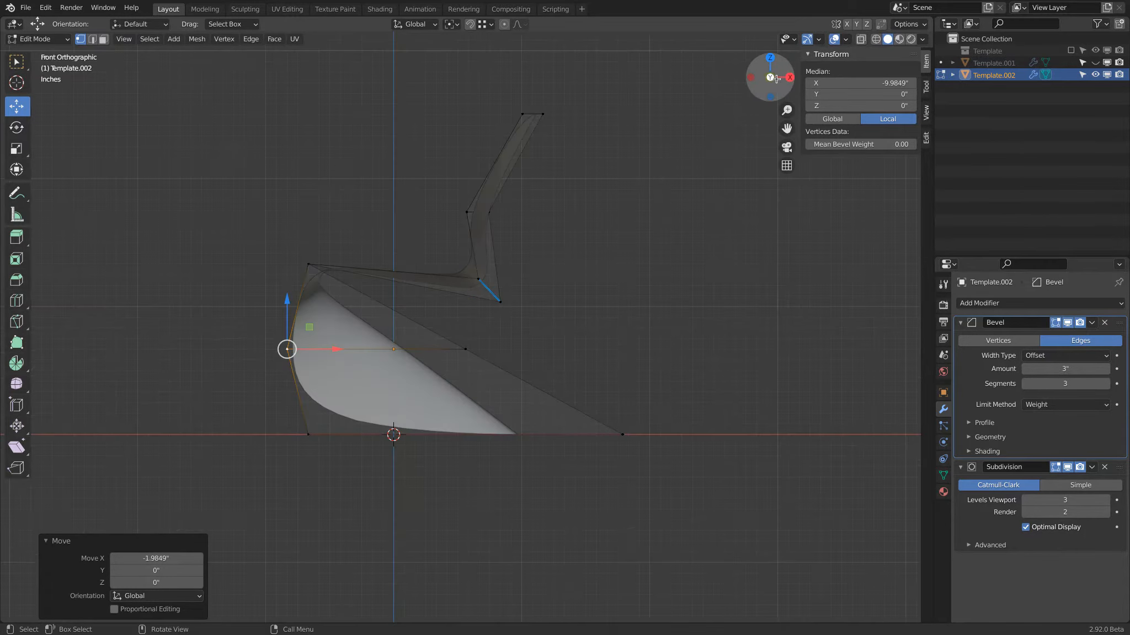
pyautogui.moveTo(336, 350); pyautogui.dragTo(345, 350)
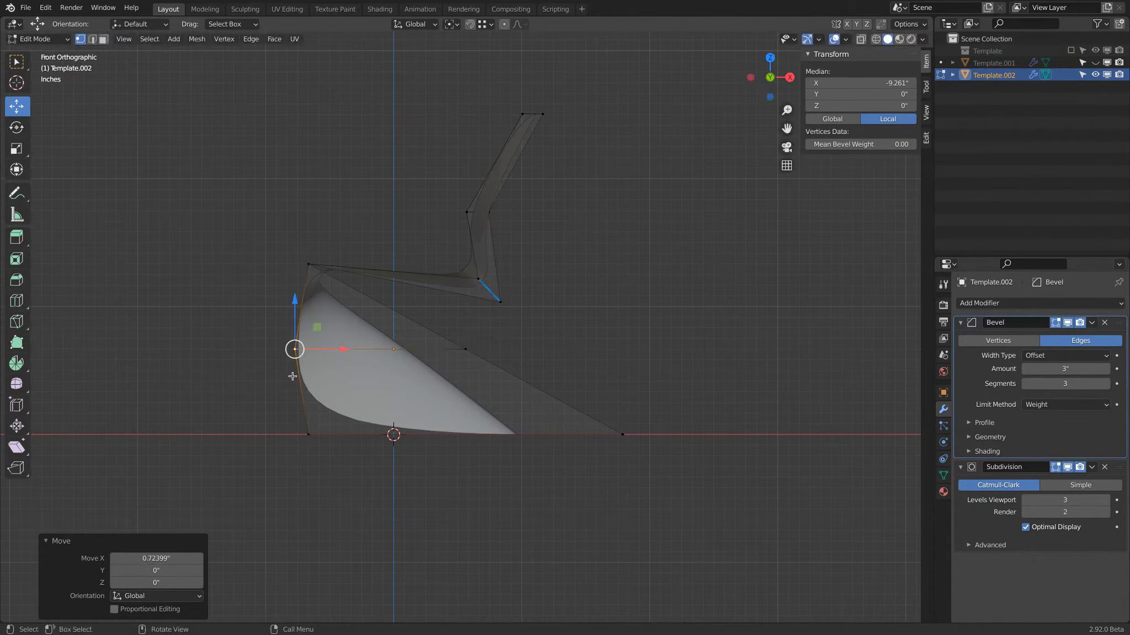
pyautogui.moveTo(350, 451); pyautogui.dragTo(371, 390, button='middle')
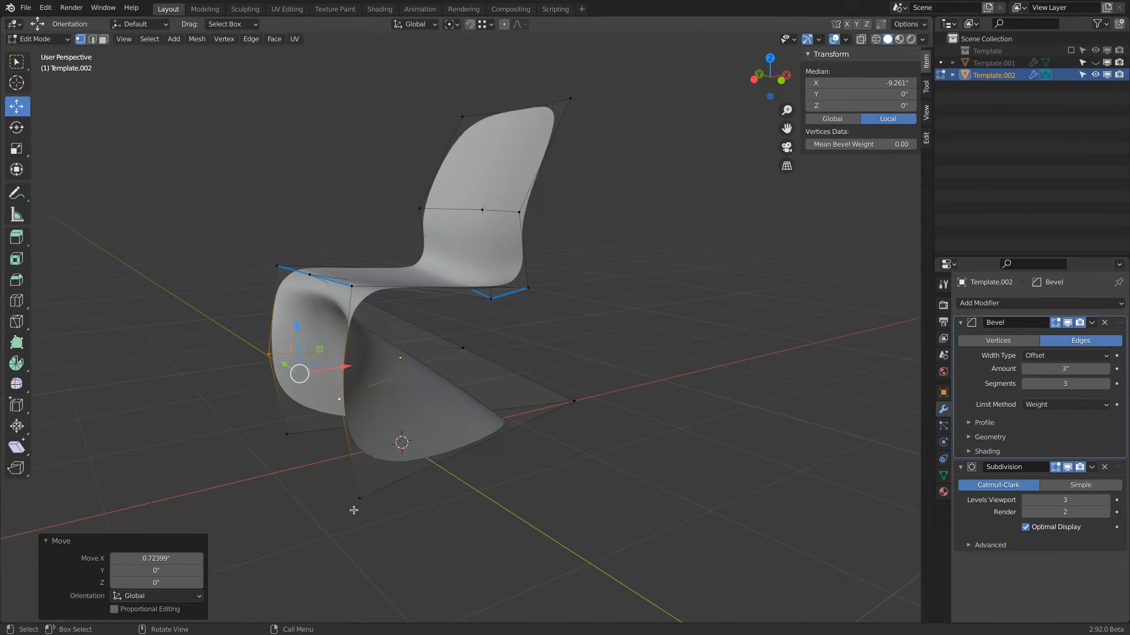
# - Extrude both outer side edge loops and the backrest's top edge about 1.82" backward along X to form a rim
pyautogui.click(93, 39)
pyautogui.moveTo(414, 404); pyautogui.dragTo(423, 354, button='middle')
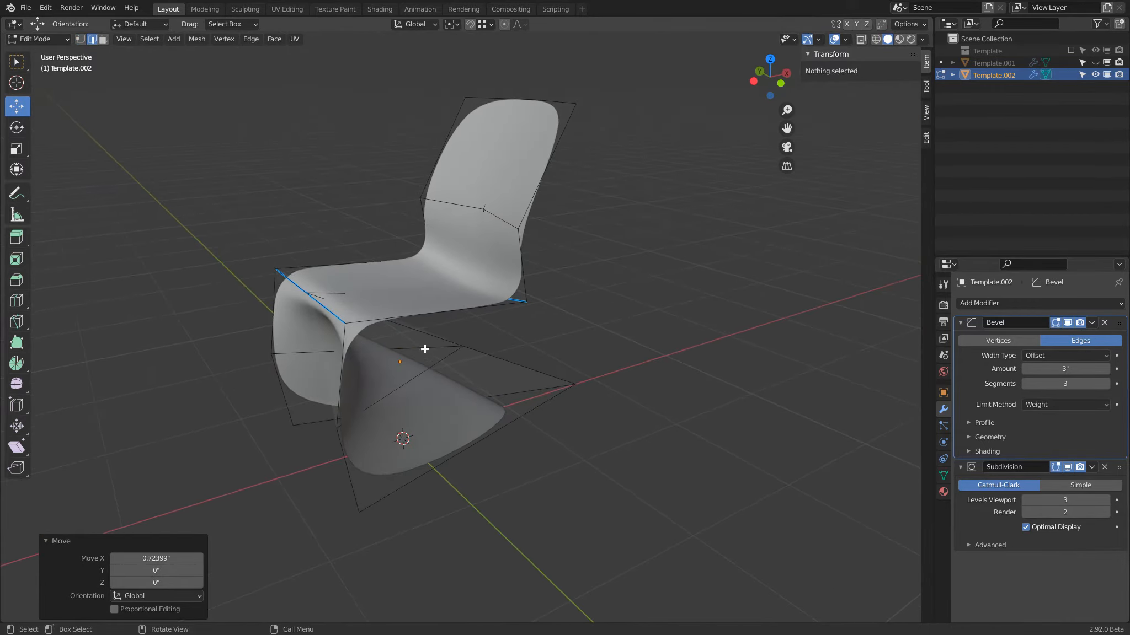
pyautogui.click(564, 141)
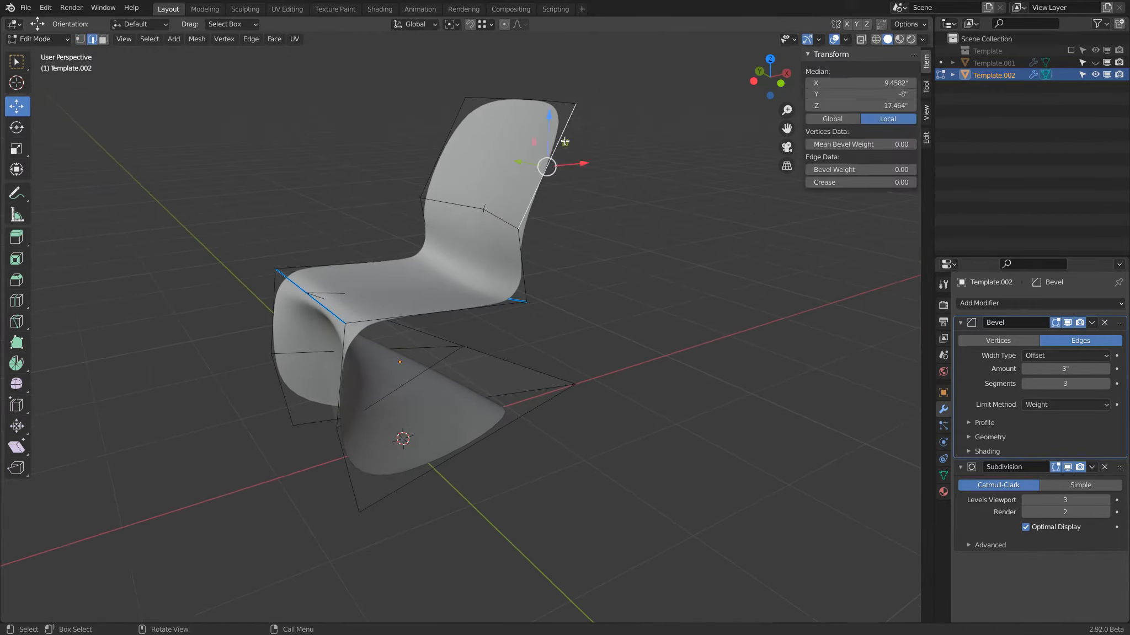
pyautogui.keyDown('alt'); pyautogui.click(524, 264); pyautogui.keyUp('alt')
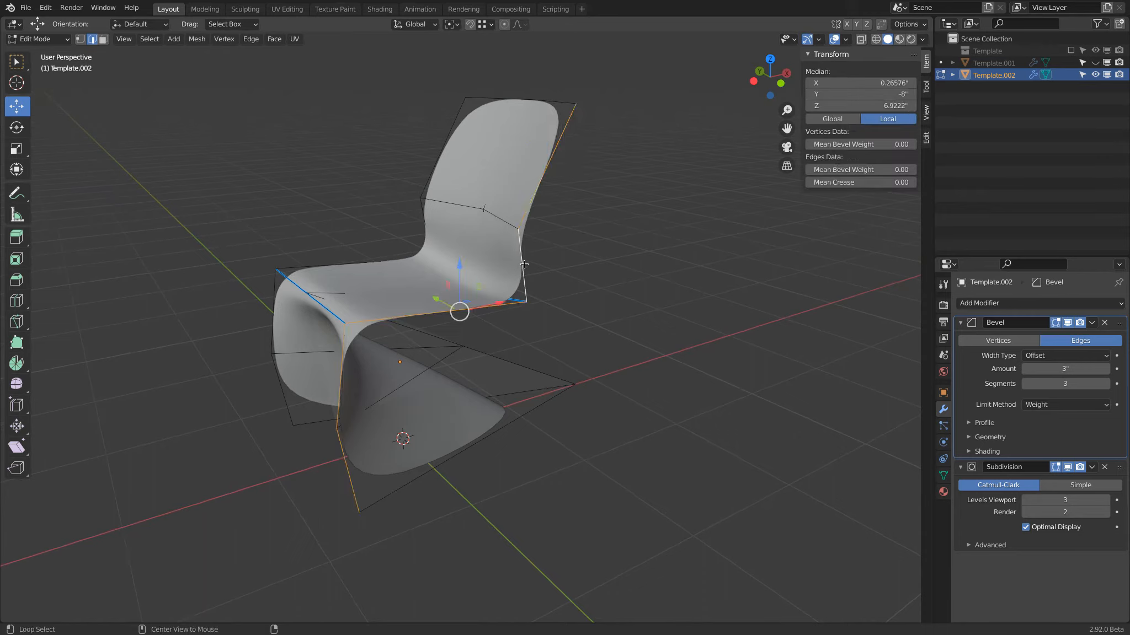
pyautogui.keyDown('alt'); pyautogui.keyDown('shift'); pyautogui.click(443, 146); pyautogui.keyUp('shift'); pyautogui.keyUp('alt')
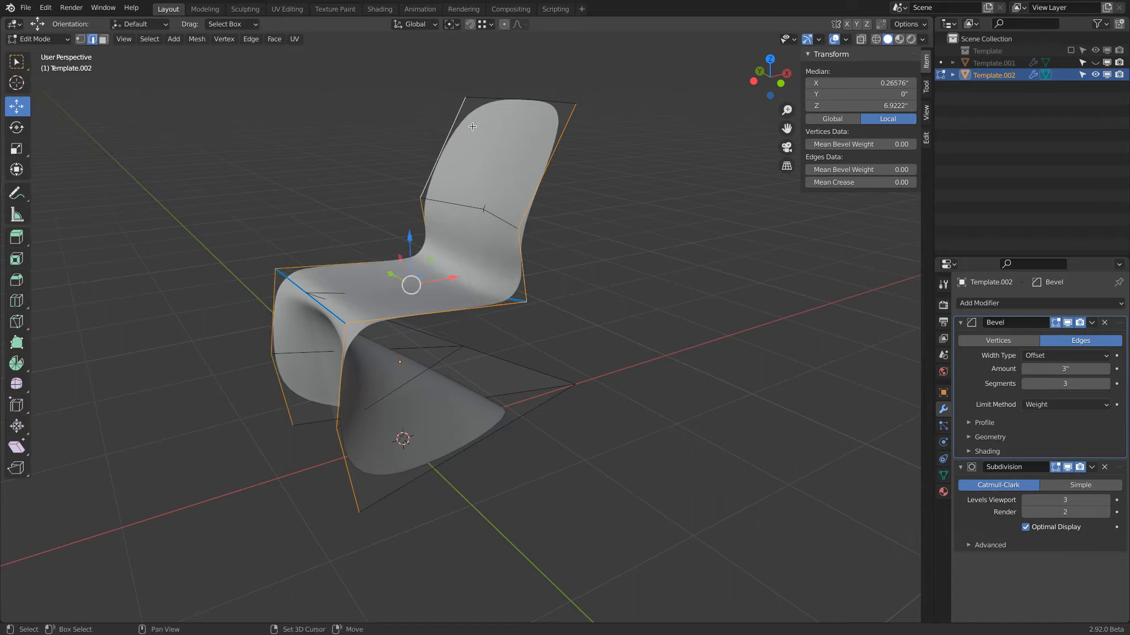
pyautogui.keyDown('shift'); pyautogui.click(537, 101); pyautogui.keyUp('shift')
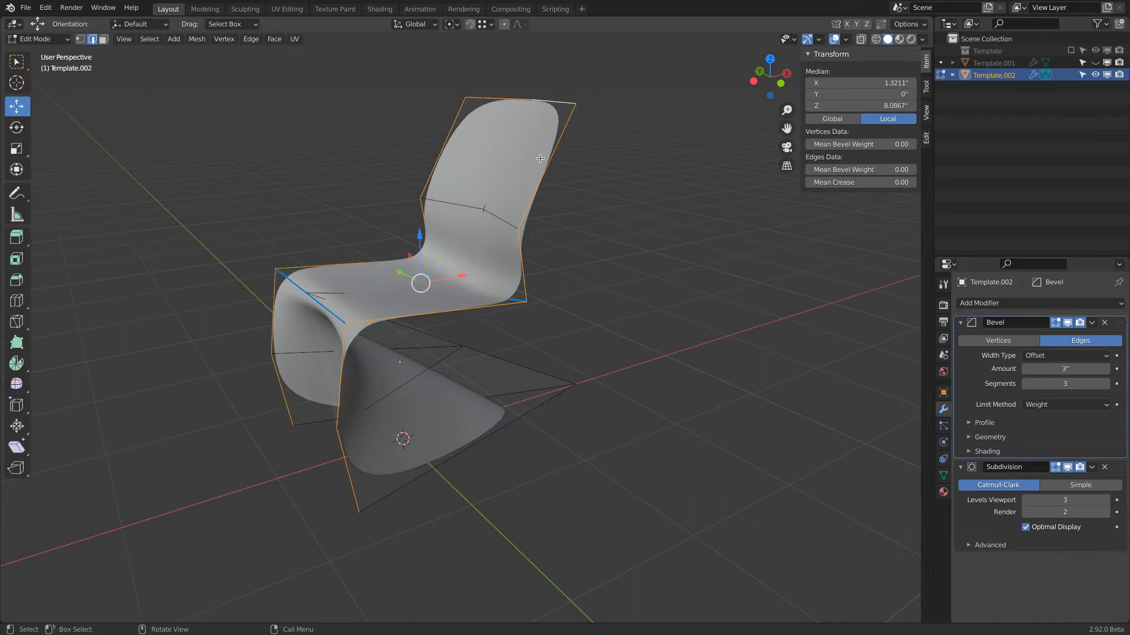
pyautogui.press('g')
pyautogui.press('x')
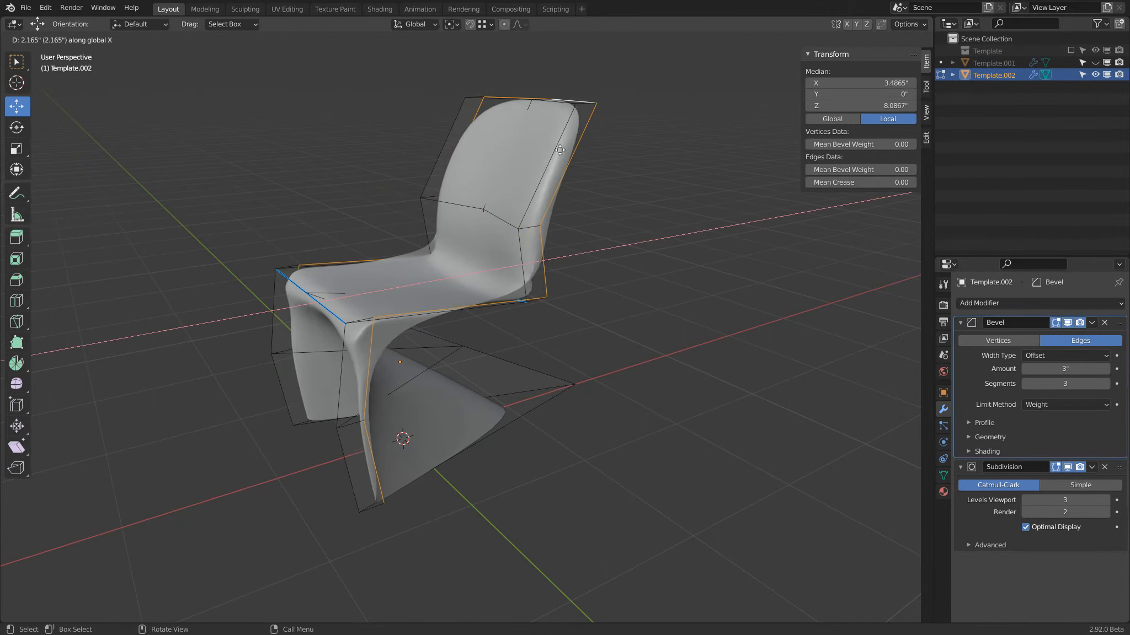
pyautogui.click(574, 175)
pyautogui.moveTo(575, 178)
pyautogui.mouseDown(button='middle')
pyautogui.moveTo(461, 238)
pyautogui.moveTo(570, 175)
pyautogui.mouseUp(button='middle')
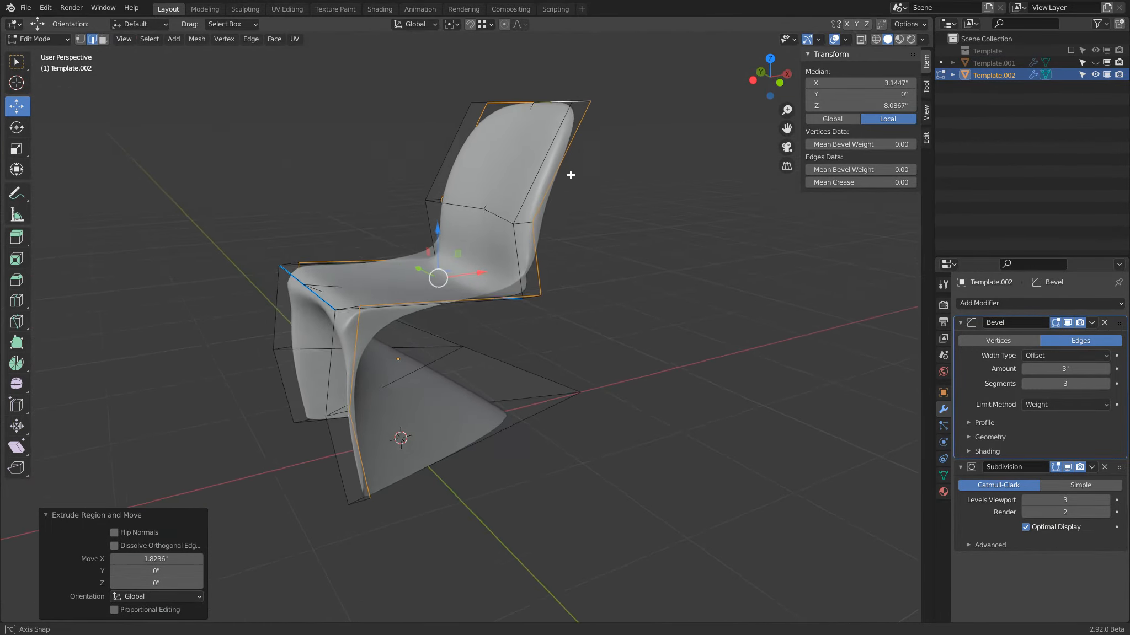
# - Move the extruded rim edges along both sides of the seat down about 1.82" along Z
pyautogui.scroll(3, 362, 324)
pyautogui.click(359, 324)
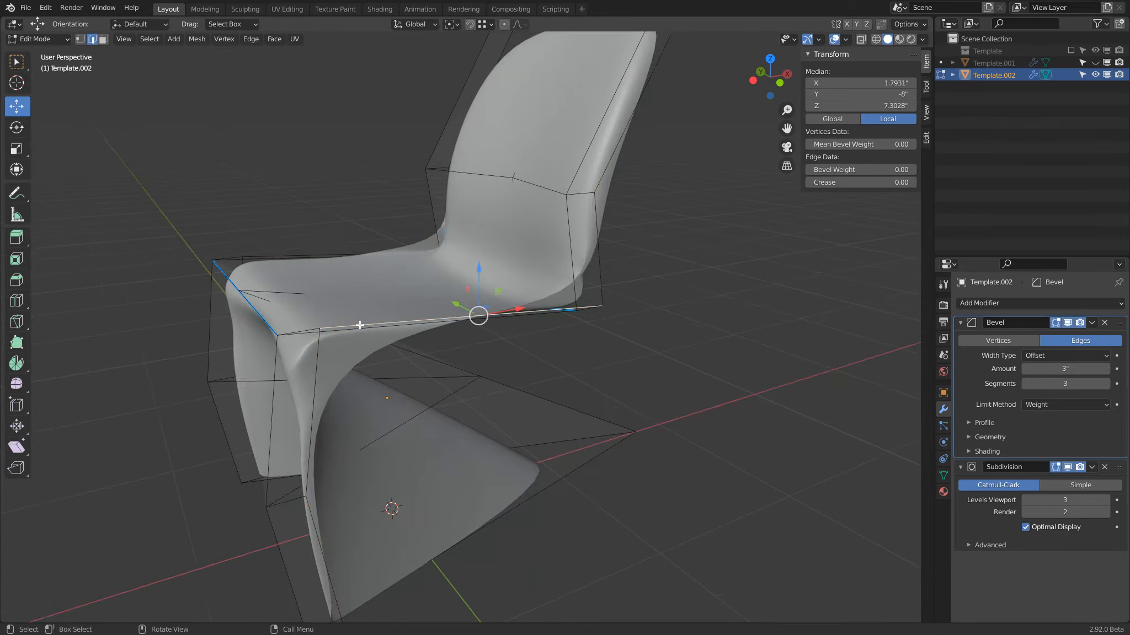
pyautogui.keyDown('shift'); pyautogui.click(358, 254); pyautogui.keyUp('shift')
pyautogui.moveTo(410, 232); pyautogui.dragTo(416, 262)
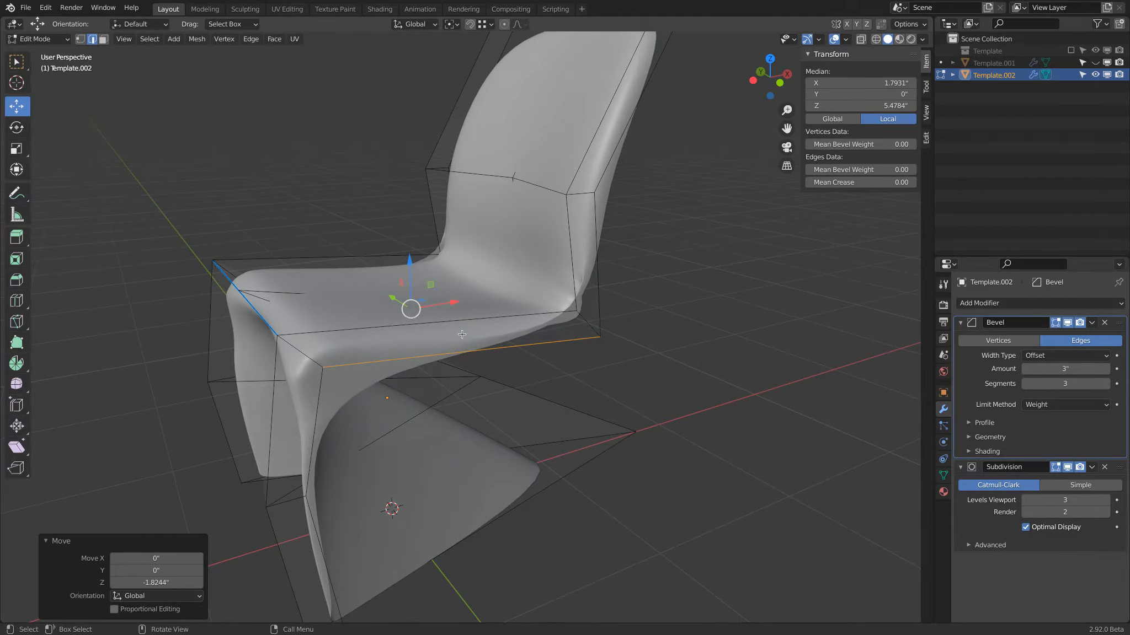
# - Set the mean bevel weight to 1.00 on the two short rim edges at the seat's front corners
pyautogui.moveTo(414, 320); pyautogui.dragTo(419, 379, button='middle')
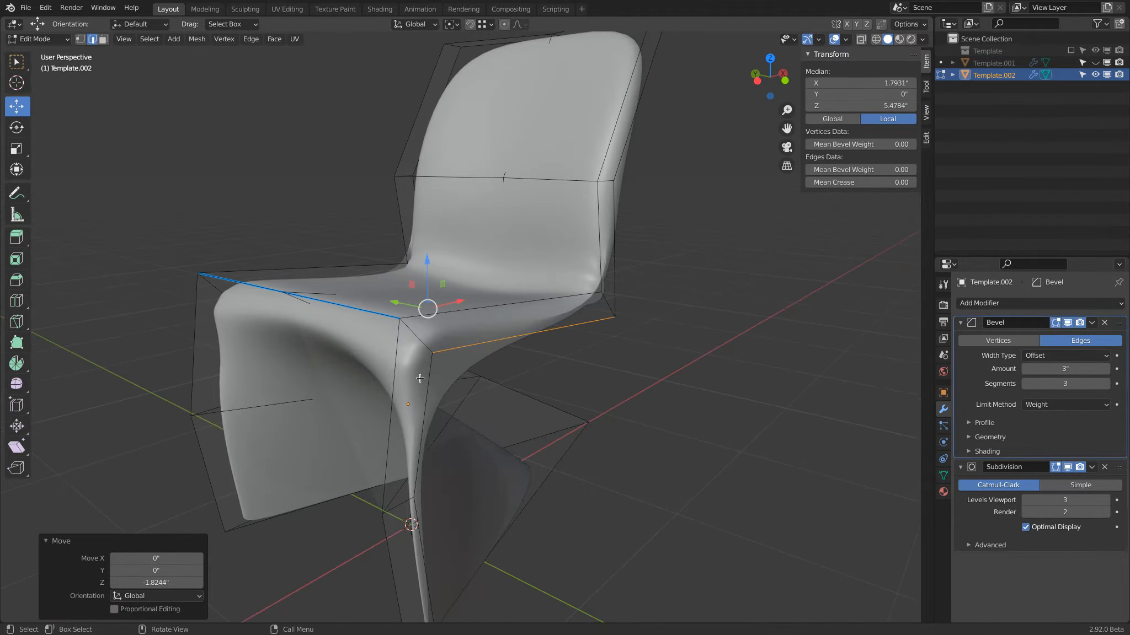
pyautogui.click(410, 334)
pyautogui.moveTo(411, 334); pyautogui.dragTo(579, 349, button='middle')
pyautogui.keyDown('shift'); pyautogui.click(604, 358); pyautogui.keyUp('shift')
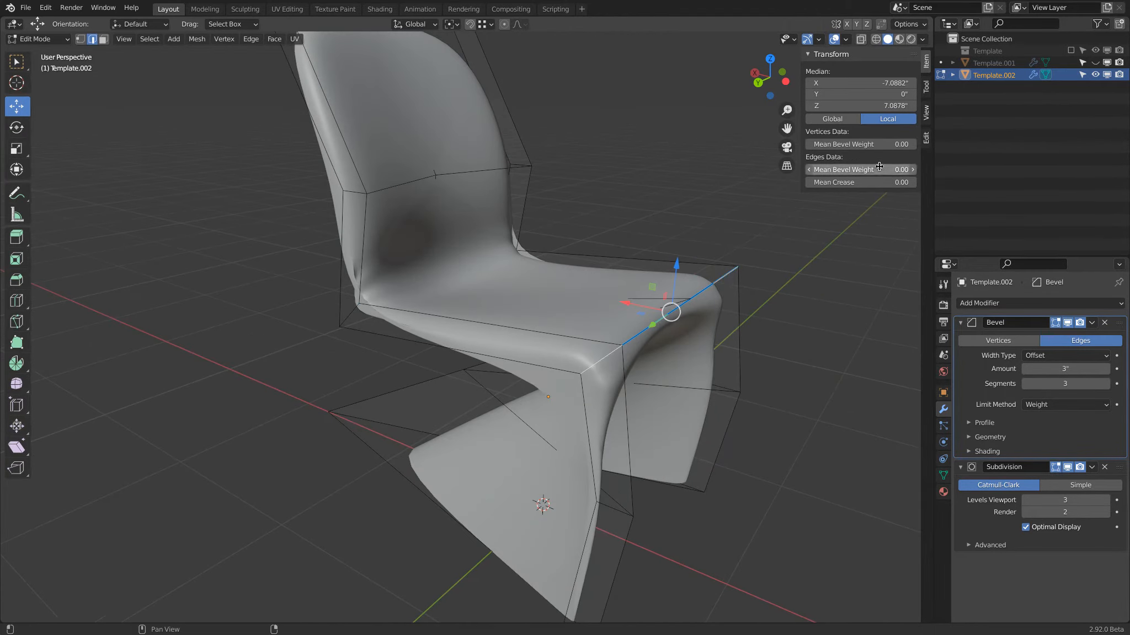
pyautogui.moveTo(856, 169); pyautogui.dragTo(999, 168)
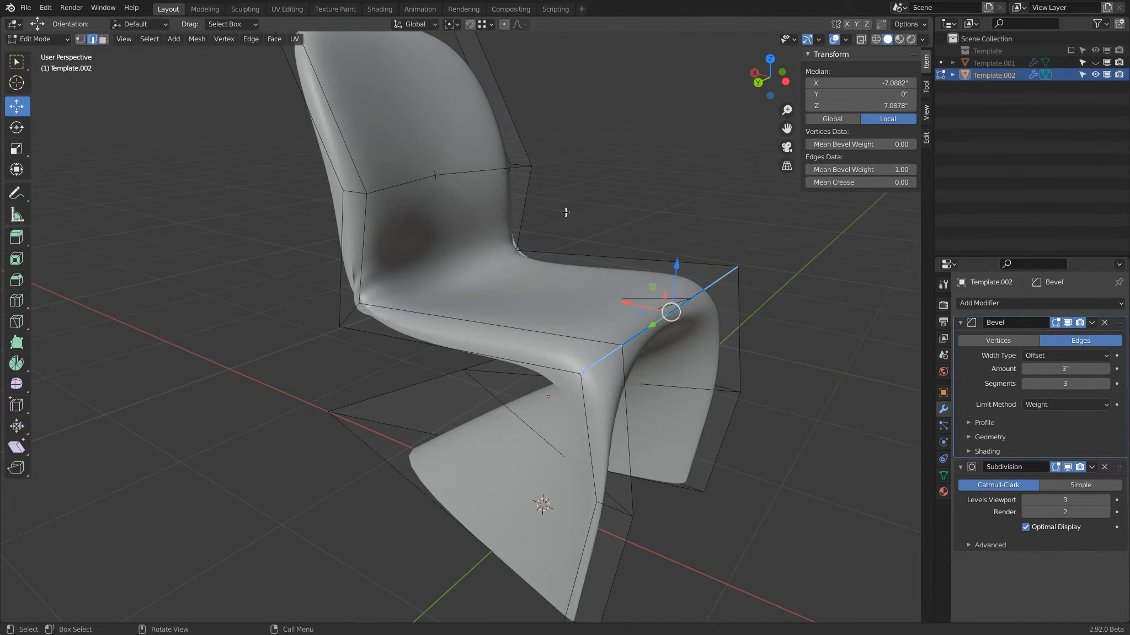
# - Set the mean bevel weight to 1.00 on the two short rim edges where the seat meets the backrest
pyautogui.click(360, 311)
pyautogui.moveTo(360, 311); pyautogui.dragTo(535, 327, button='middle')
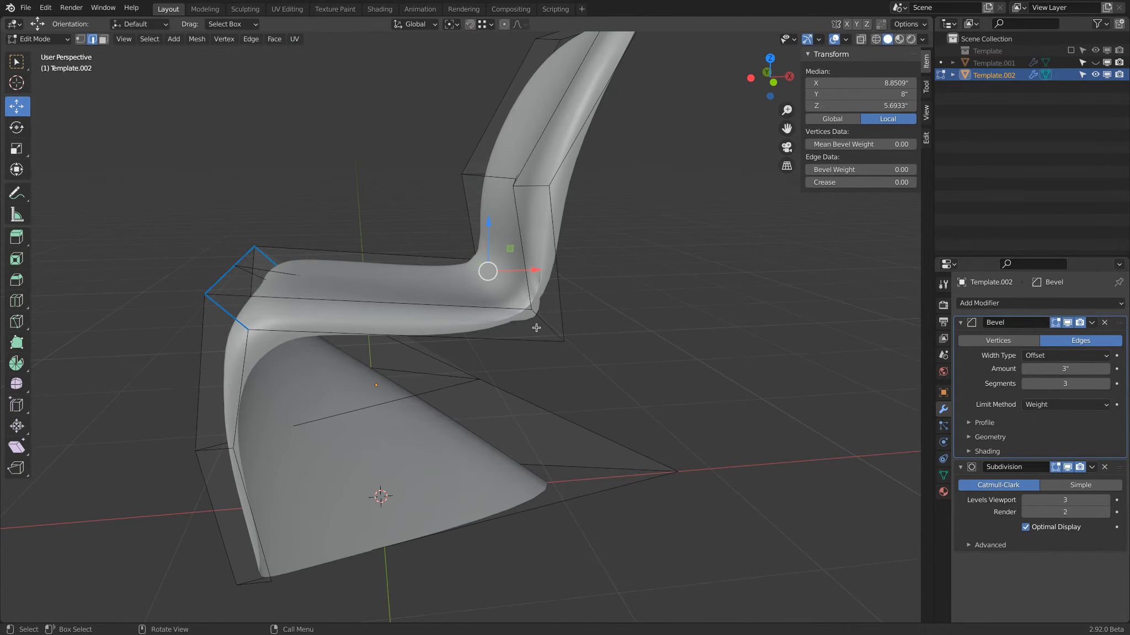
pyautogui.keyDown('shift'); pyautogui.click(551, 322); pyautogui.keyUp('shift')
pyautogui.moveTo(853, 170); pyautogui.dragTo(852, 172)
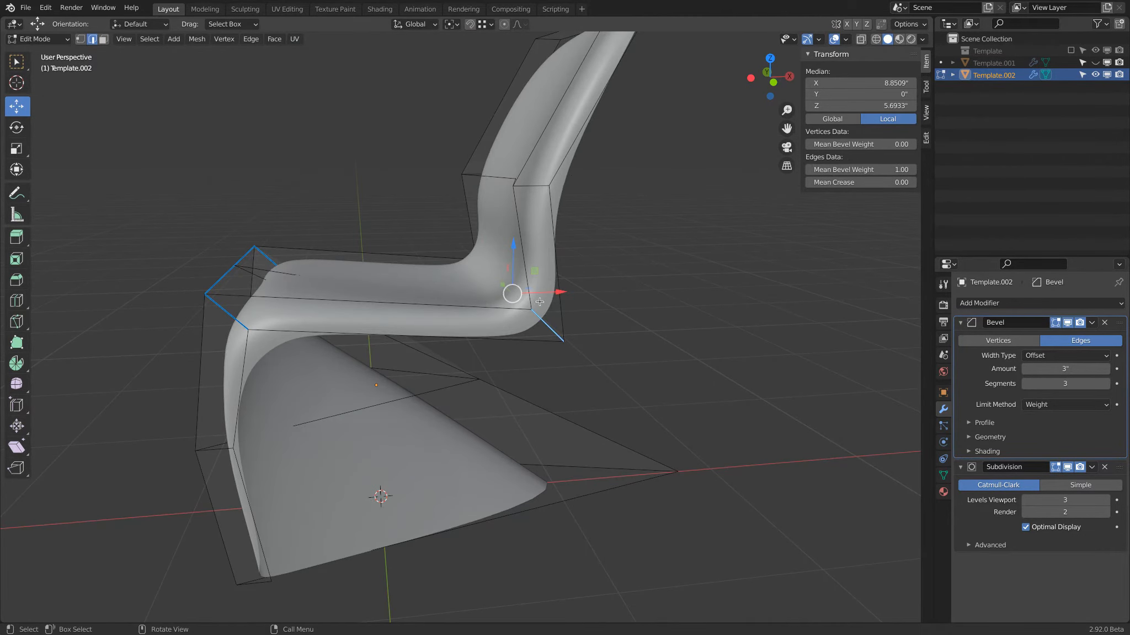
# - Check the side profile, then try adding a loop cut through the upper backrest rim and shifting it slightly forward
pyautogui.moveTo(276, 409); pyautogui.dragTo(496, 255, button='middle')
pyautogui.press('Tab')
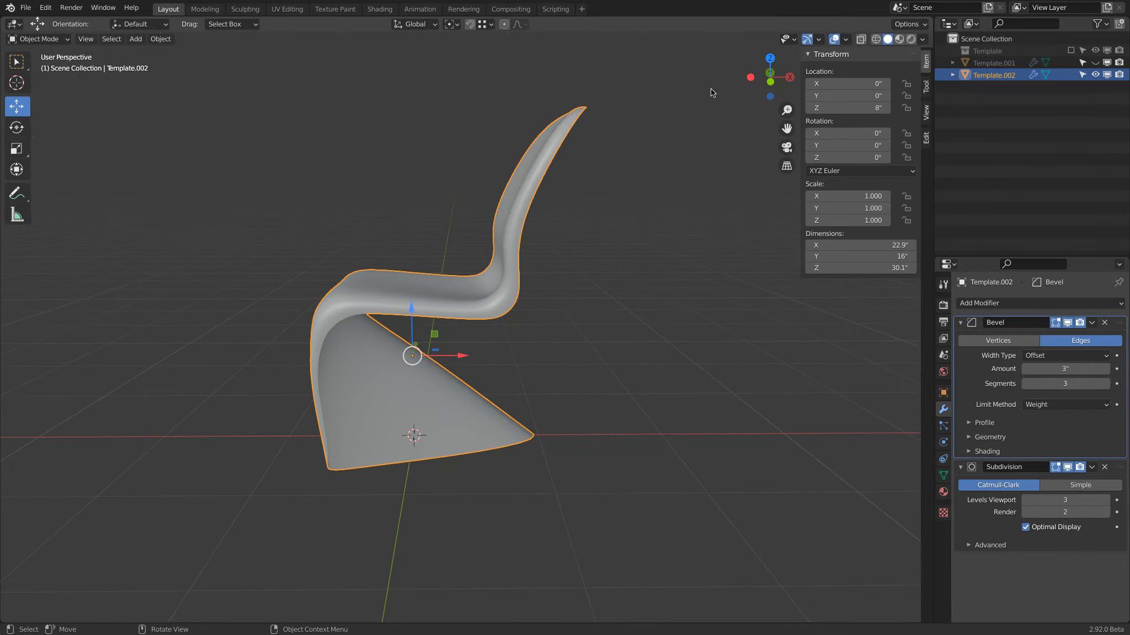
pyautogui.click(770, 82)
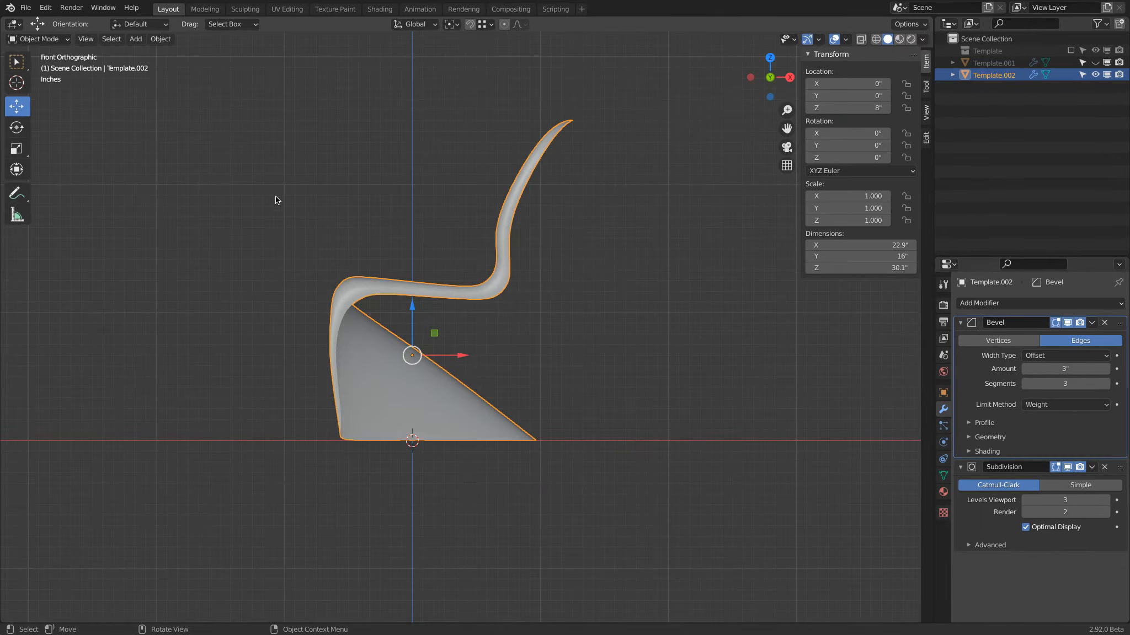
pyautogui.moveTo(444, 110); pyautogui.dragTo(502, 144, button='middle')
pyautogui.press('Tab')
pyautogui.press('ctrl')
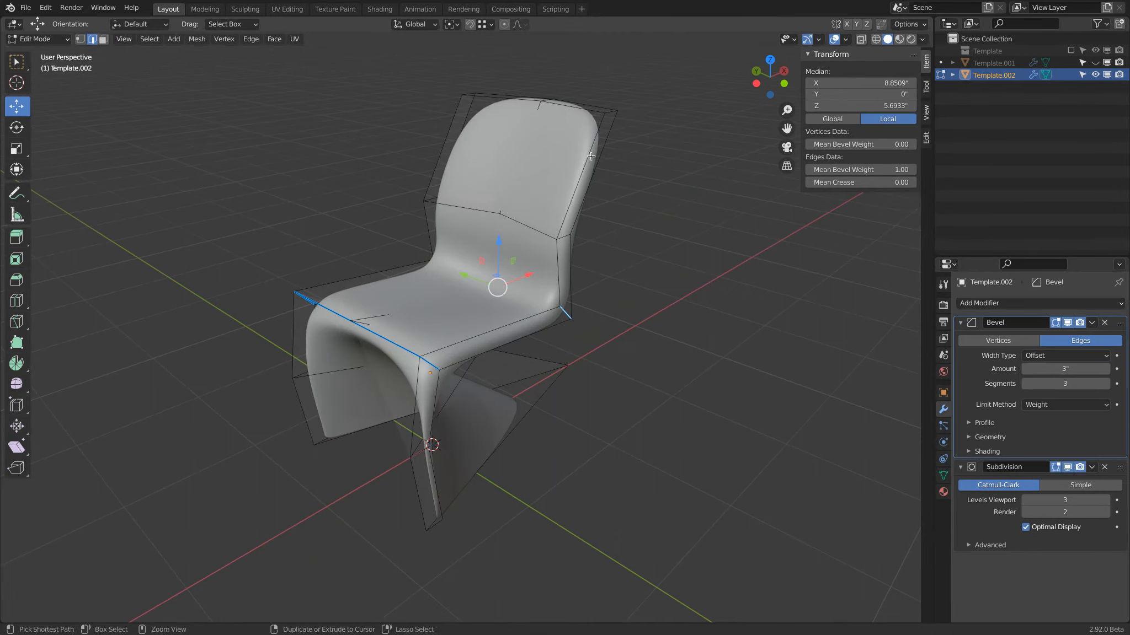
pyautogui.hotkey('ctrl', 'r')
pyautogui.click(590, 156)
pyautogui.click(596, 128)
pyautogui.moveTo(596, 128)
pyautogui.mouseDown(button='middle')
pyautogui.moveTo(542, 118)
pyautogui.moveTo(584, 139)
pyautogui.mouseUp(button='middle')
pyautogui.moveTo(588, 143); pyautogui.dragTo(570, 141)
pyautogui.moveTo(570, 142); pyautogui.dragTo(612, 206, button='middle')
pyautogui.press('Tab')
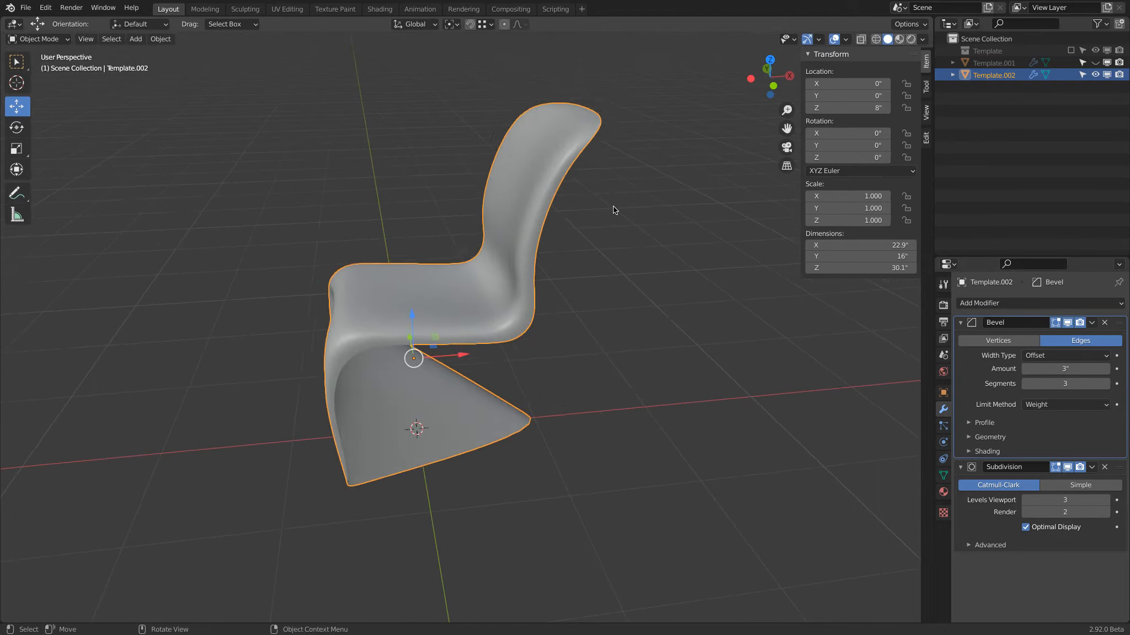
# - Dissolve the edges of the loop cut added to the upper backrest rim
pyautogui.press('Tab')
pyautogui.press('x')
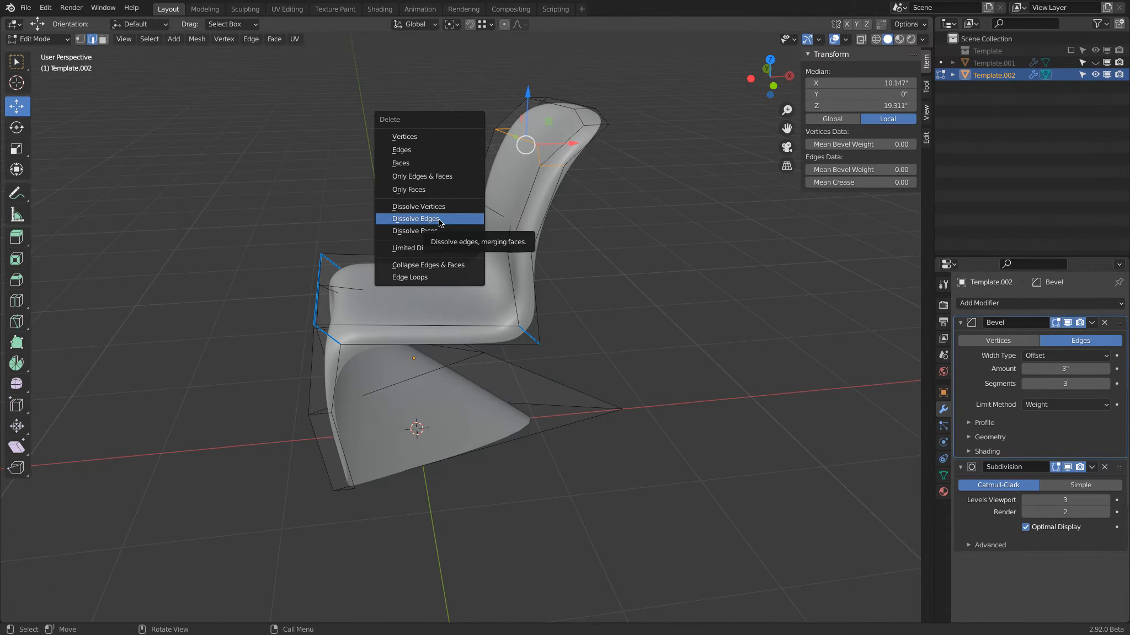
pyautogui.click(439, 219)
# - Move the centre vertex at the seat-backrest bend backward and down to about X 11.785" and Z 0.66"
pyautogui.moveTo(441, 221); pyautogui.dragTo(564, 172, button='middle')
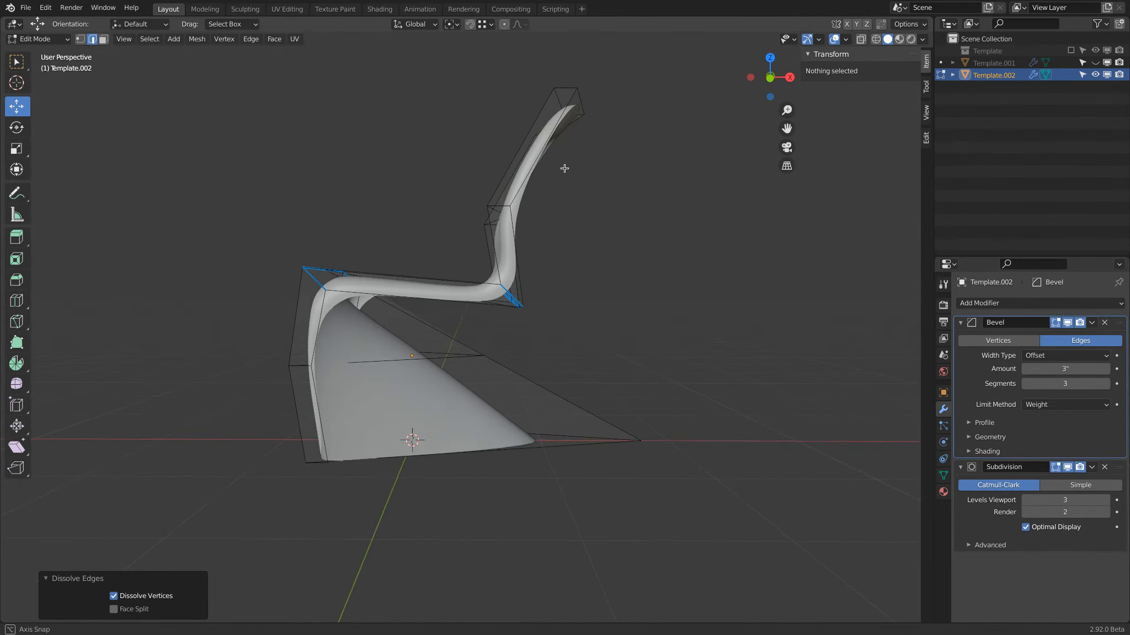
pyautogui.click(769, 76)
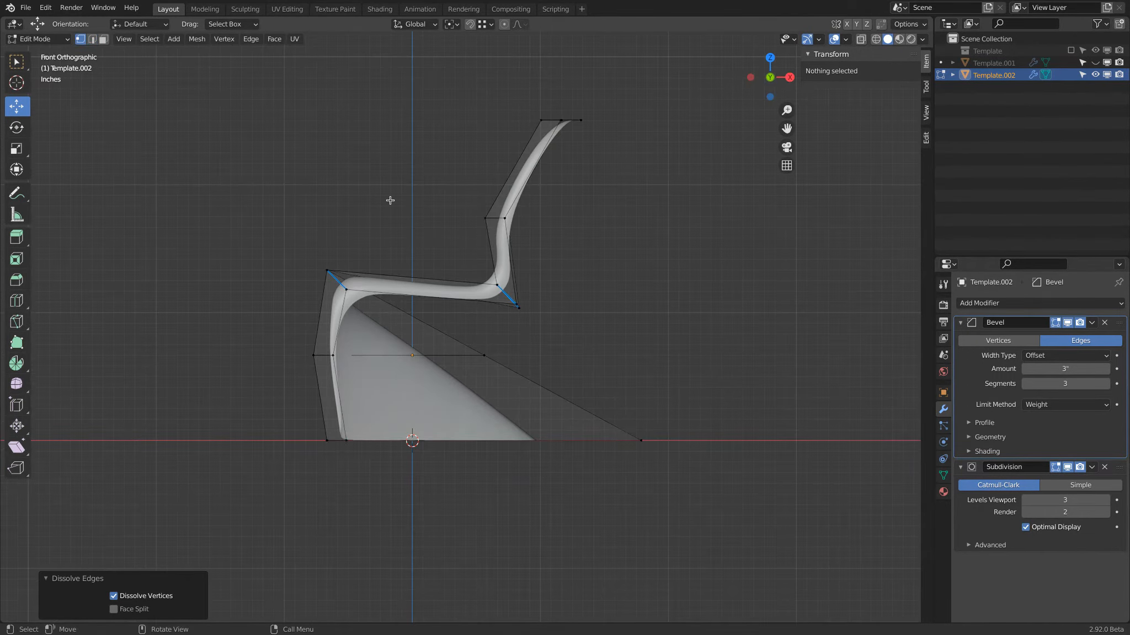
pyautogui.click(521, 313)
pyautogui.moveTo(521, 312); pyautogui.dragTo(556, 312, button='middle')
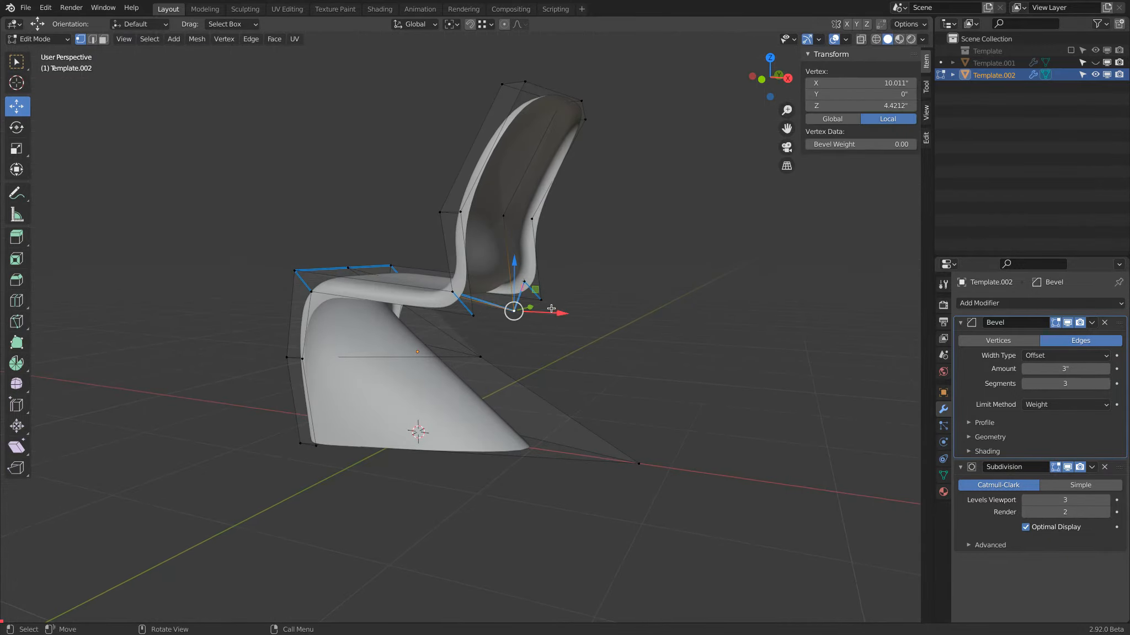
pyautogui.moveTo(516, 268); pyautogui.dragTo(527, 298)
pyautogui.moveTo(527, 299); pyautogui.dragTo(604, 319, button='middle')
pyautogui.moveTo(575, 341); pyautogui.dragTo(593, 341)
pyautogui.moveTo(593, 341); pyautogui.dragTo(565, 293, button='middle')
pyautogui.moveTo(540, 290); pyautogui.dragTo(540, 298)
pyautogui.moveTo(541, 298); pyautogui.dragTo(529, 358, button='middle')
# - Add a Solidify modifier to the chair and set its thickness to 5mm
pyautogui.click(993, 304)
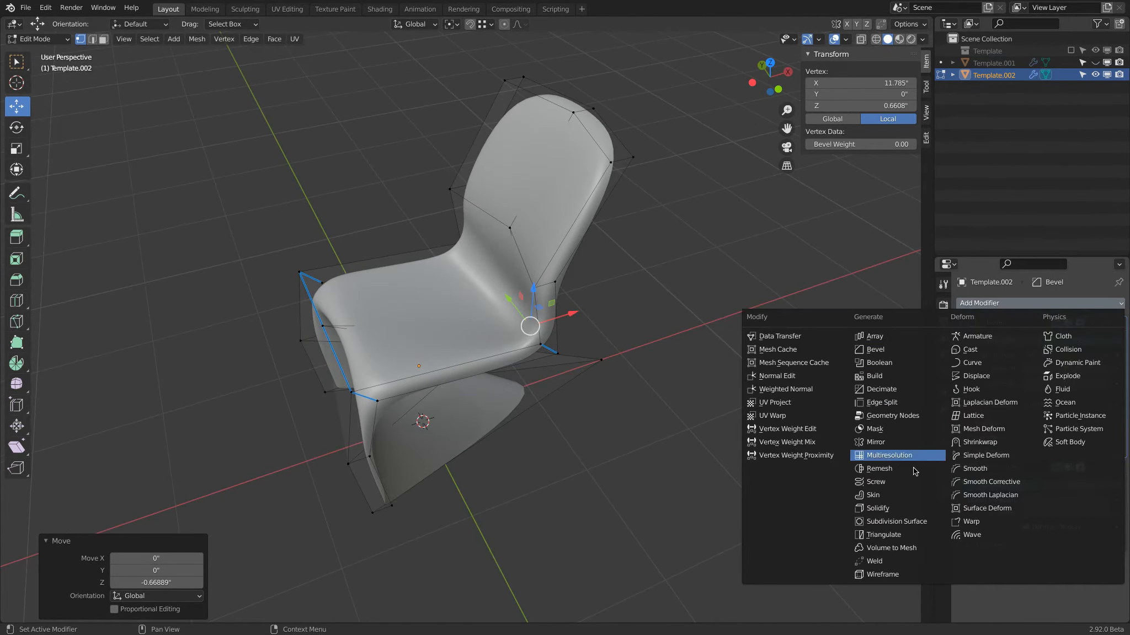
pyautogui.click(904, 511)
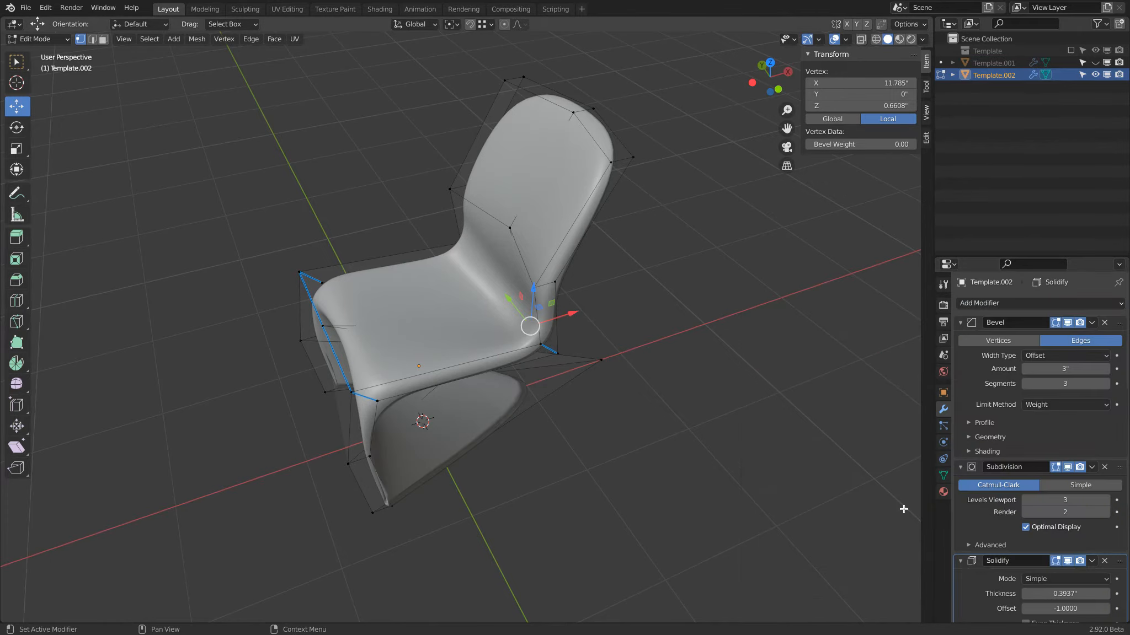
pyautogui.click(960, 324)
pyautogui.click(960, 344)
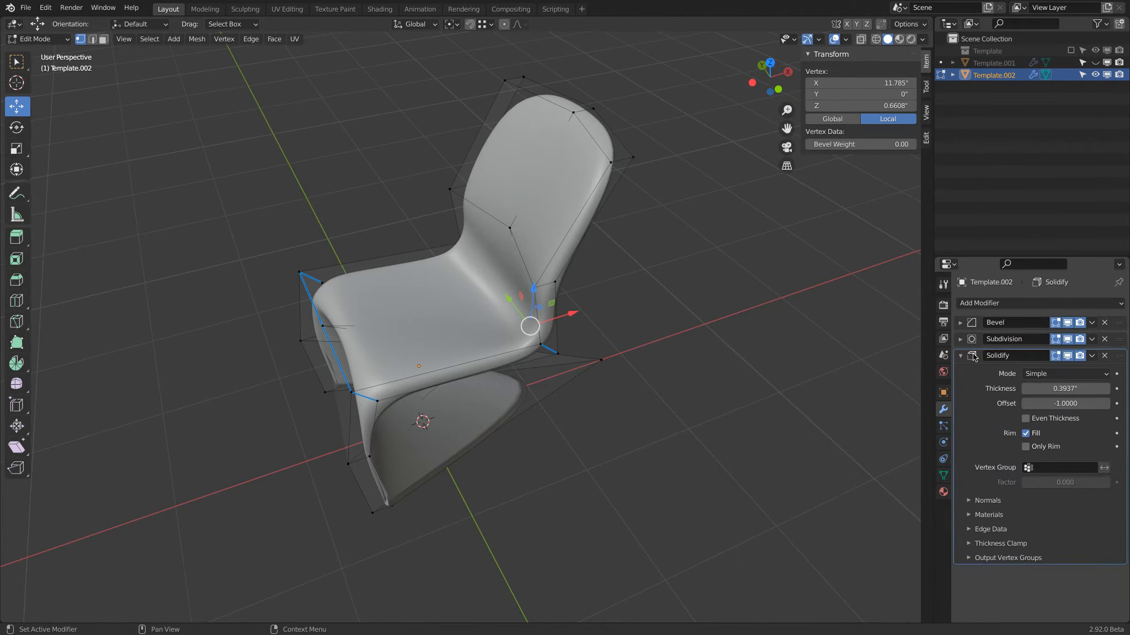
pyautogui.click(1048, 386)
pyautogui.write('5mm')
pyautogui.press('Return')
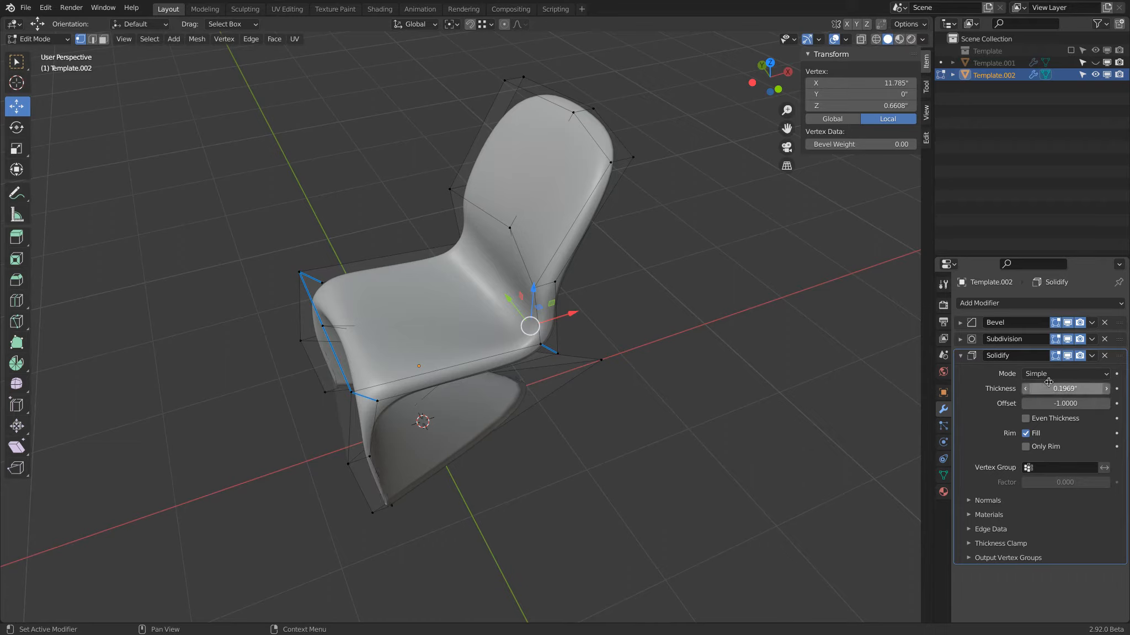
# - Enable Auto Smooth for the chair's normals at 30° and inspect the backrest's rear shading
pyautogui.click(943, 478)
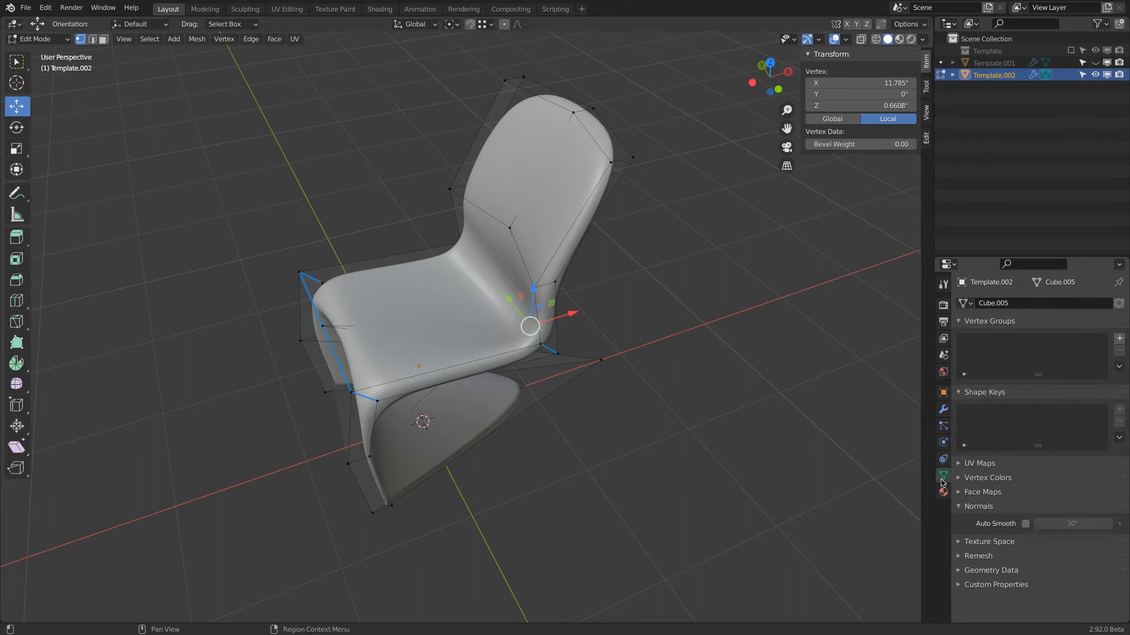
pyautogui.click(1026, 524)
pyautogui.moveTo(797, 459); pyautogui.dragTo(610, 348, button='middle')
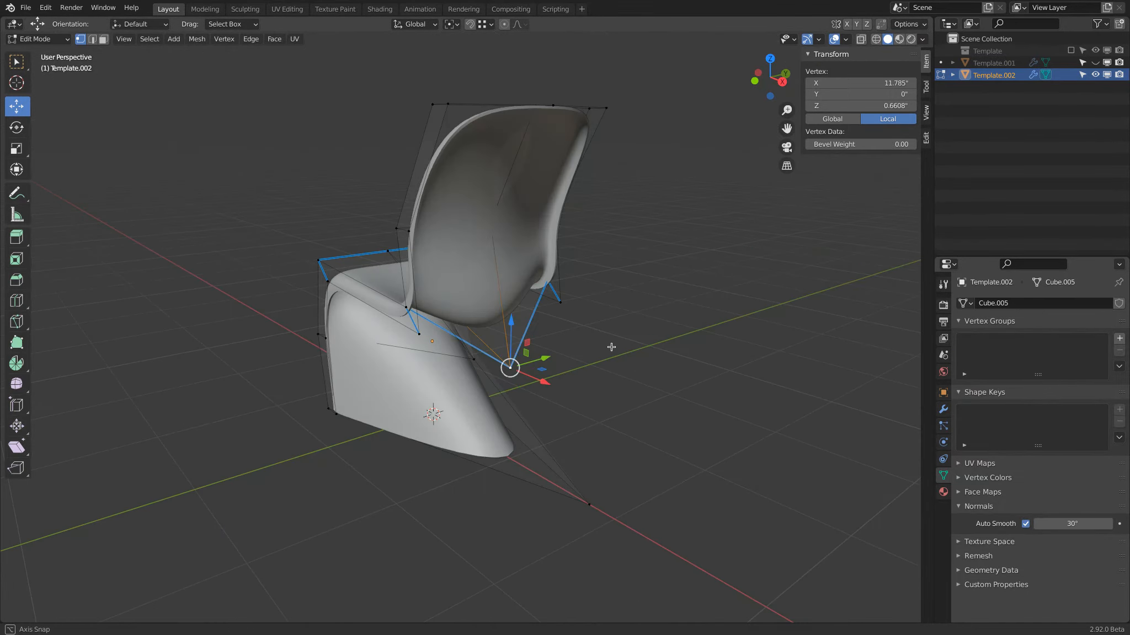
pyautogui.scroll(5, 451, 240)
pyautogui.keyDown('shift'); pyautogui.moveTo(450, 241); pyautogui.dragTo(445, 248, button='middle'); pyautogui.keyUp('shift')
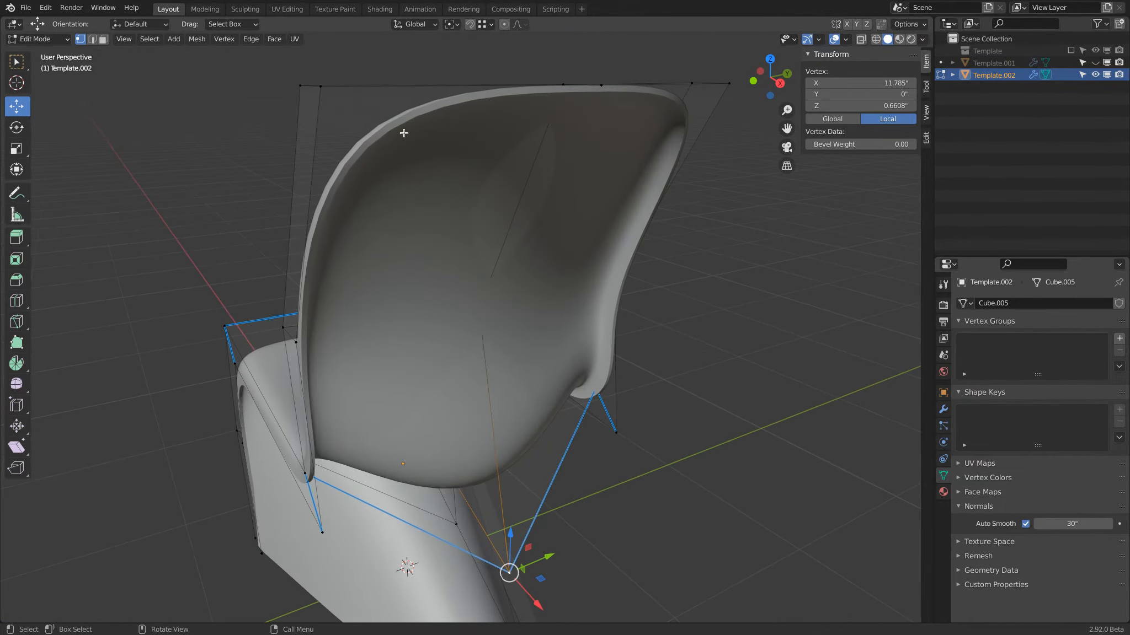
# - Reduce the Solidify modifier's thickness to 3mm
pyautogui.click(943, 409)
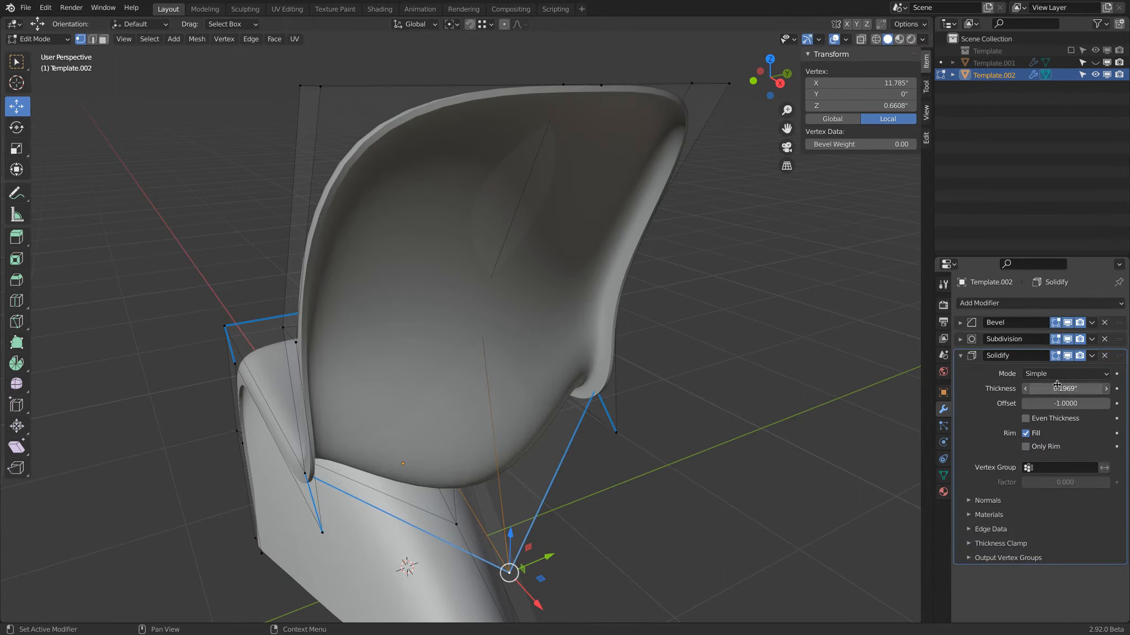
pyautogui.click(1089, 394)
pyautogui.write('3mm')
pyautogui.press('Return')
# - Set the mean crease to 1.00 on the chair's entire outer boundary, including the base's bottom edges
pyautogui.scroll(-1, 509, 402)
pyautogui.moveTo(476, 392); pyautogui.dragTo(365, 418, button='middle')
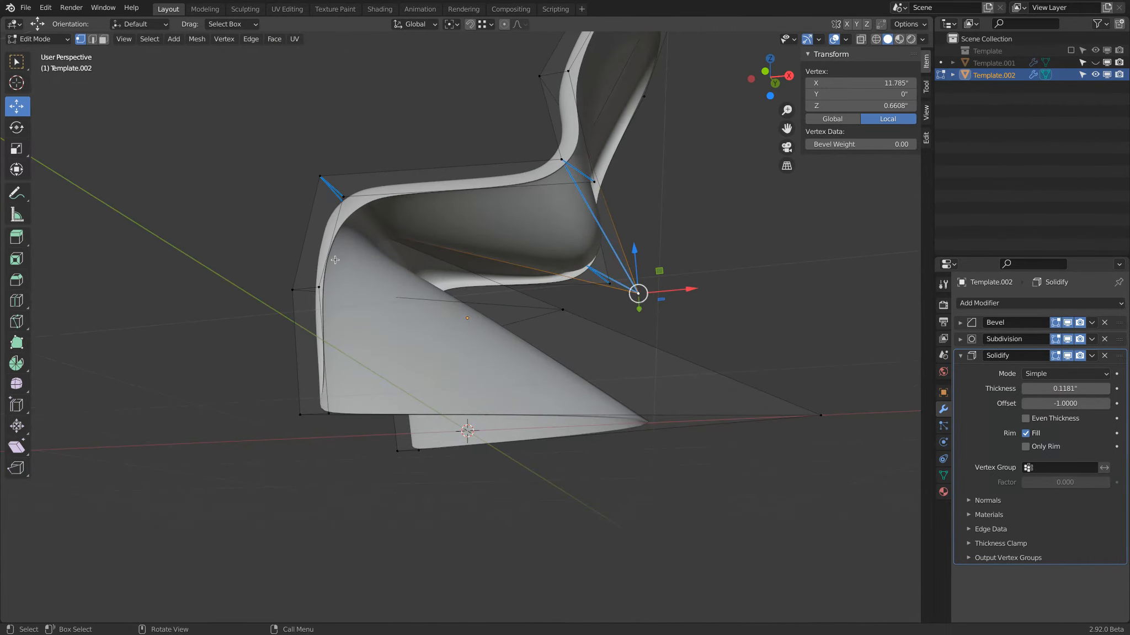
pyautogui.moveTo(288, 147); pyautogui.dragTo(270, 163, button='middle')
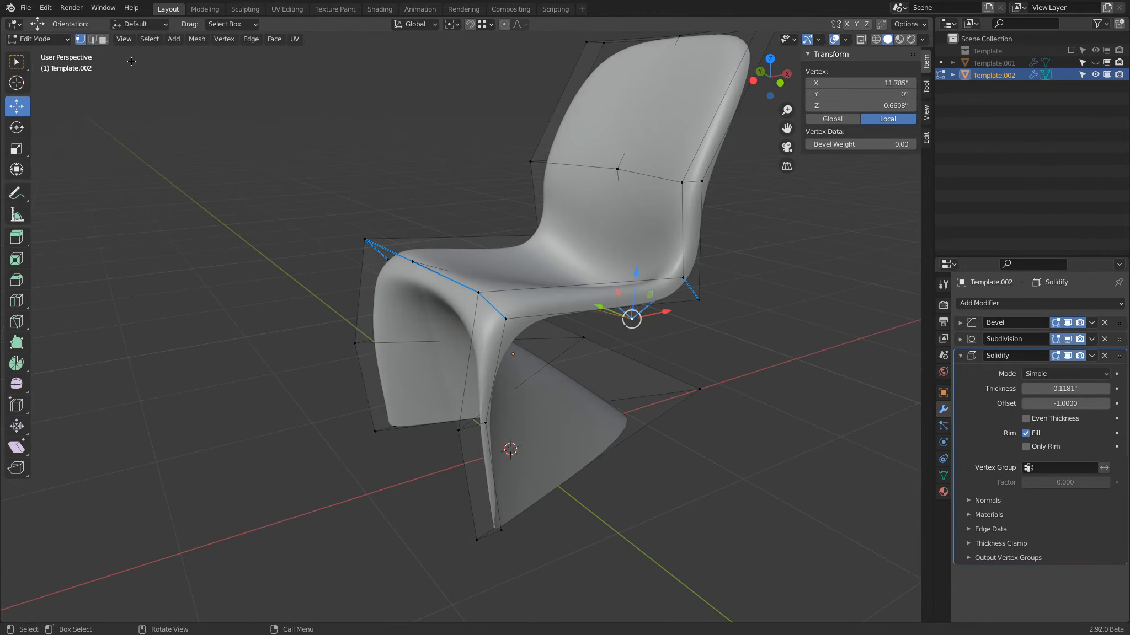
pyautogui.click(91, 41)
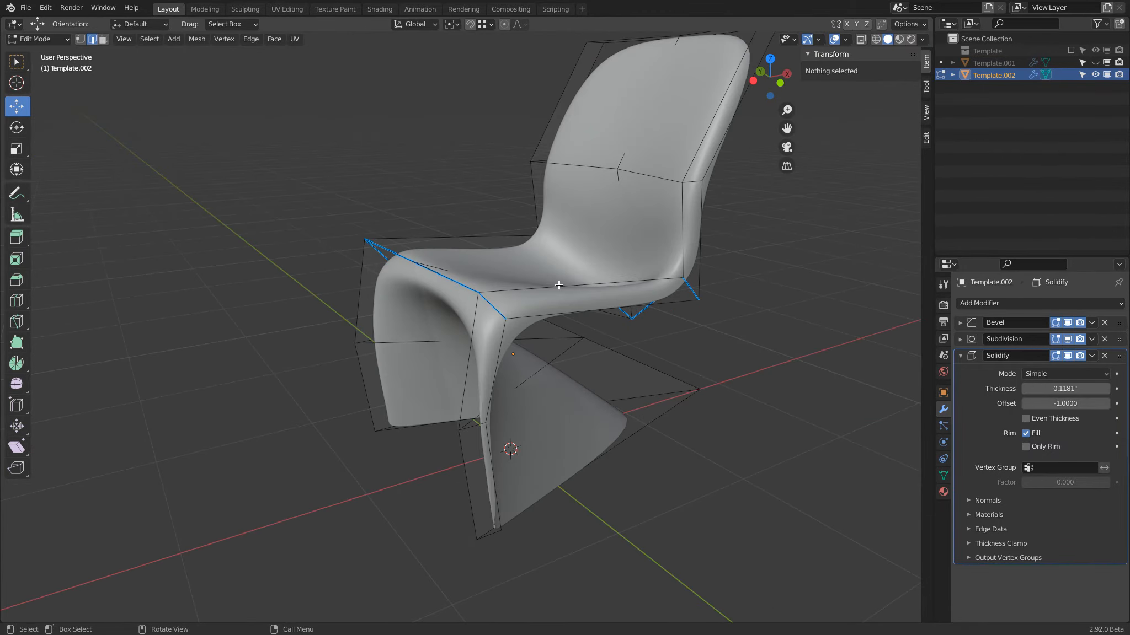
pyautogui.keyDown('alt'); pyautogui.click(703, 236); pyautogui.keyUp('alt')
pyautogui.moveTo(703, 235); pyautogui.dragTo(519, 225, button='middle')
pyautogui.scroll(3, 519, 225)
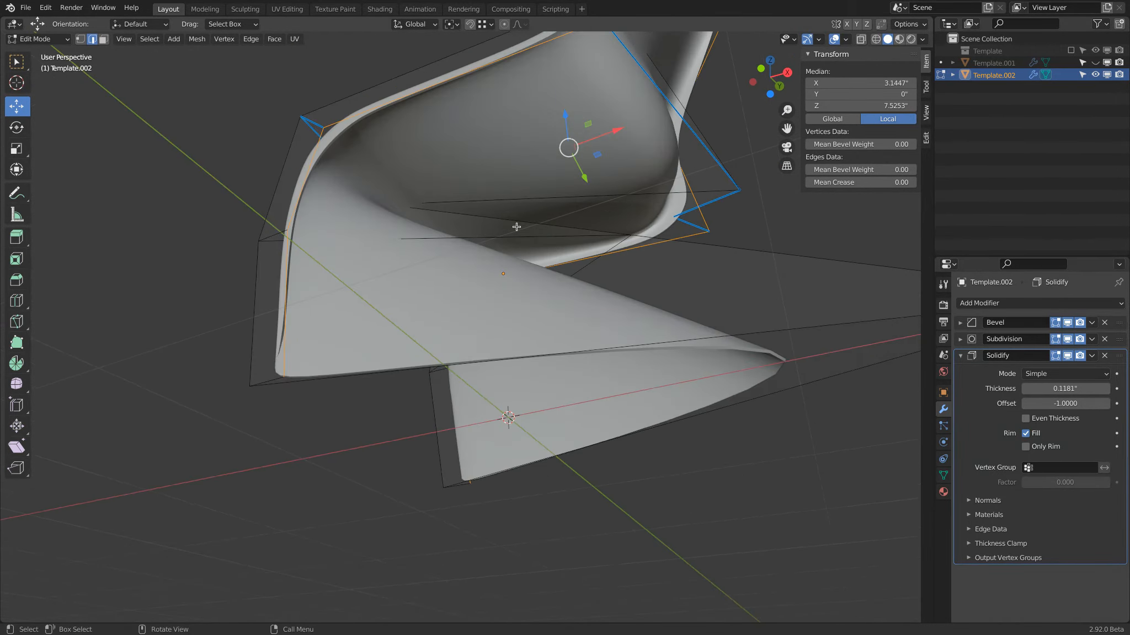
pyautogui.keyDown('alt'); pyautogui.click(314, 381); pyautogui.keyUp('alt')
pyautogui.moveTo(314, 382); pyautogui.dragTo(339, 368, button='middle')
pyautogui.moveTo(833, 182); pyautogui.dragTo(889, 182)
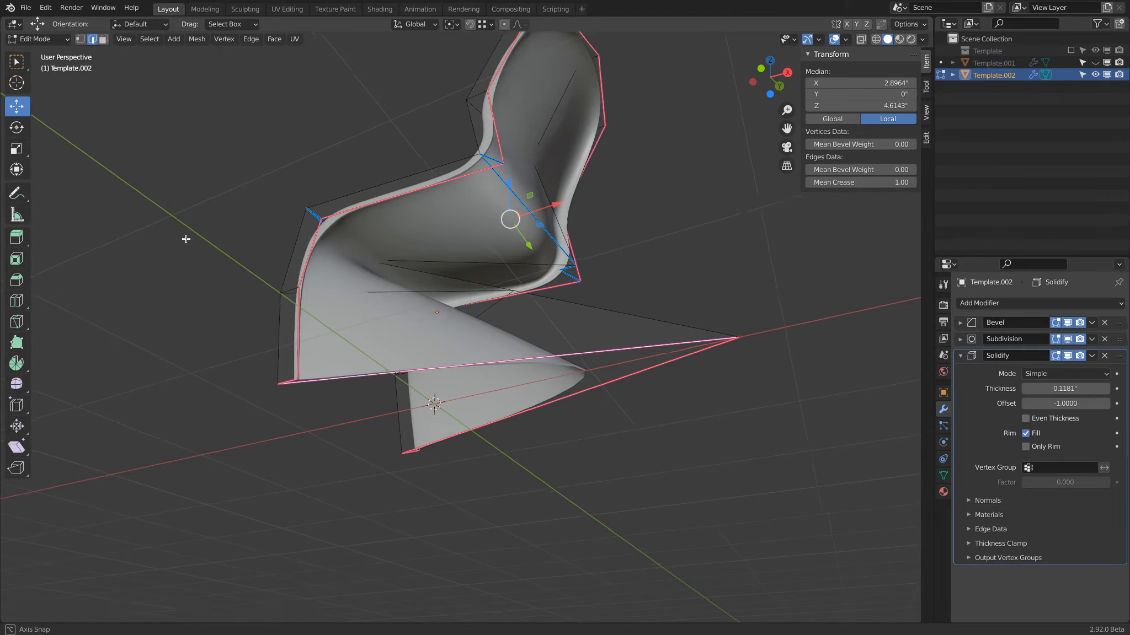
# - Set the selected boundary edges' mean crease to 1.00 and examine the base's bottom corners up close
pyautogui.moveTo(185, 237); pyautogui.dragTo(248, 281, button='middle')
pyautogui.scroll(5, 375, 407)
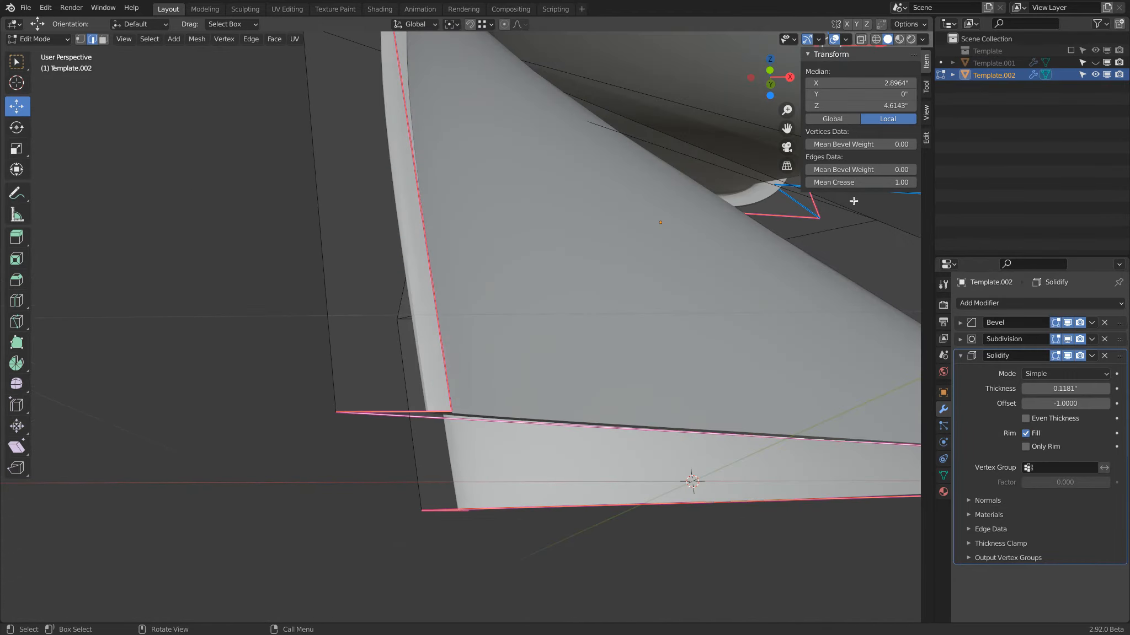
pyautogui.moveTo(827, 182); pyautogui.dragTo(955, 190)
pyautogui.moveTo(389, 273); pyautogui.dragTo(418, 255, button='middle')
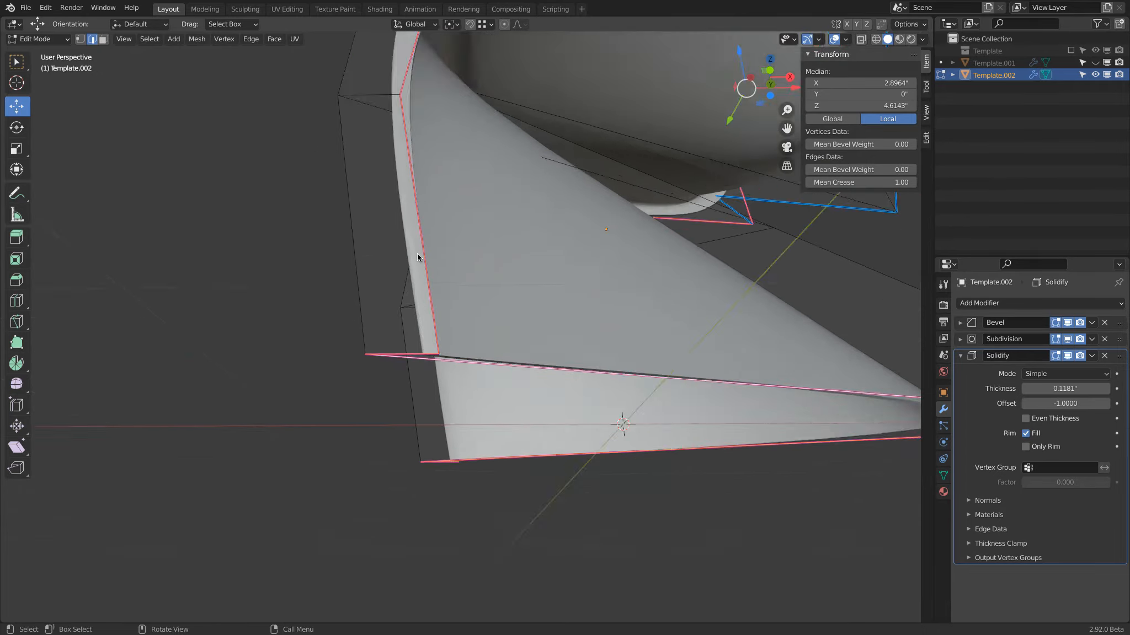
pyautogui.scroll(-5, 418, 256)
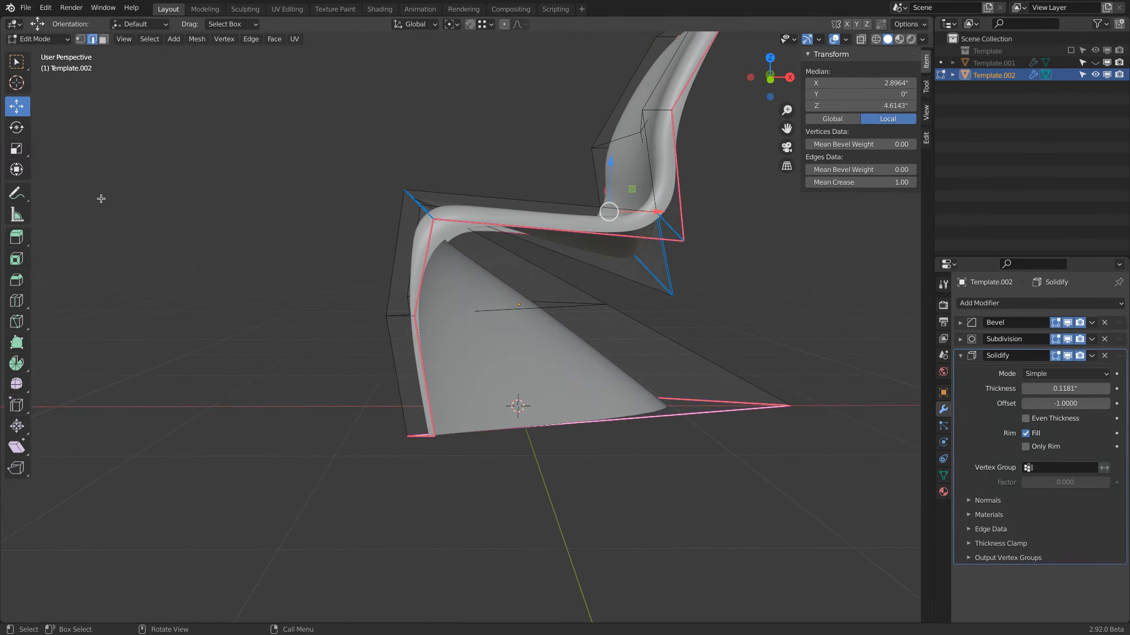
pyautogui.press('Tab')
pyautogui.moveTo(207, 239); pyautogui.dragTo(208, 271, button='middle')
# - Try to widen the seat and base by scaling their side boundary edges about 1.087 along the global Y axis
pyautogui.press('Tab')
pyautogui.click(267, 285)
pyautogui.click(328, 285)
pyautogui.moveTo(328, 284); pyautogui.dragTo(442, 245, button='middle')
pyautogui.click(445, 243)
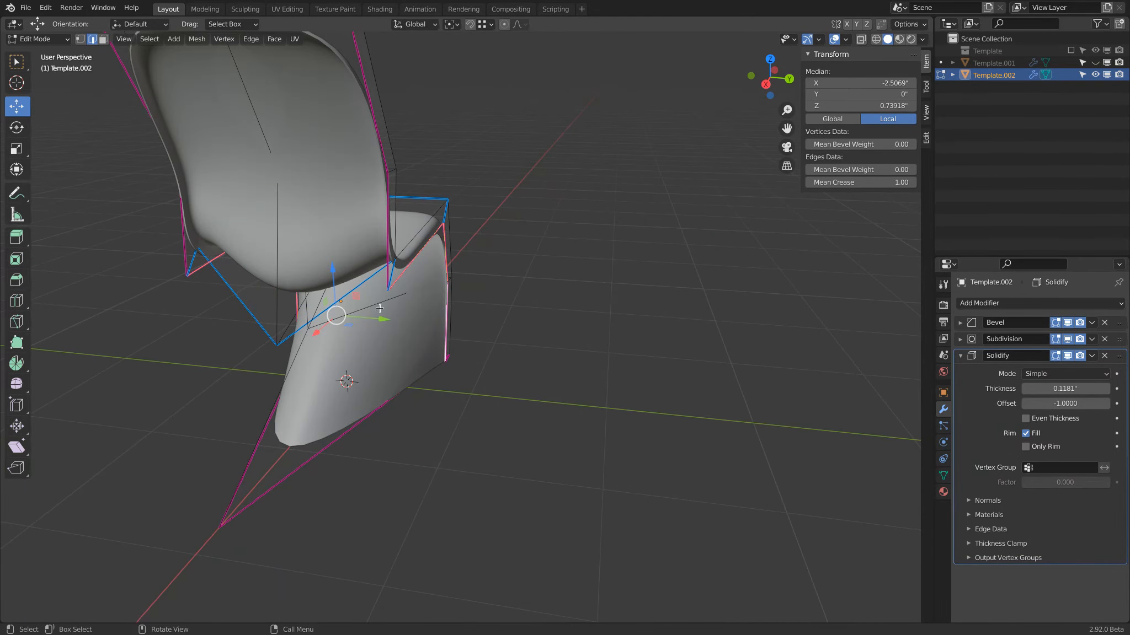
pyautogui.press('s')
pyautogui.press('y')
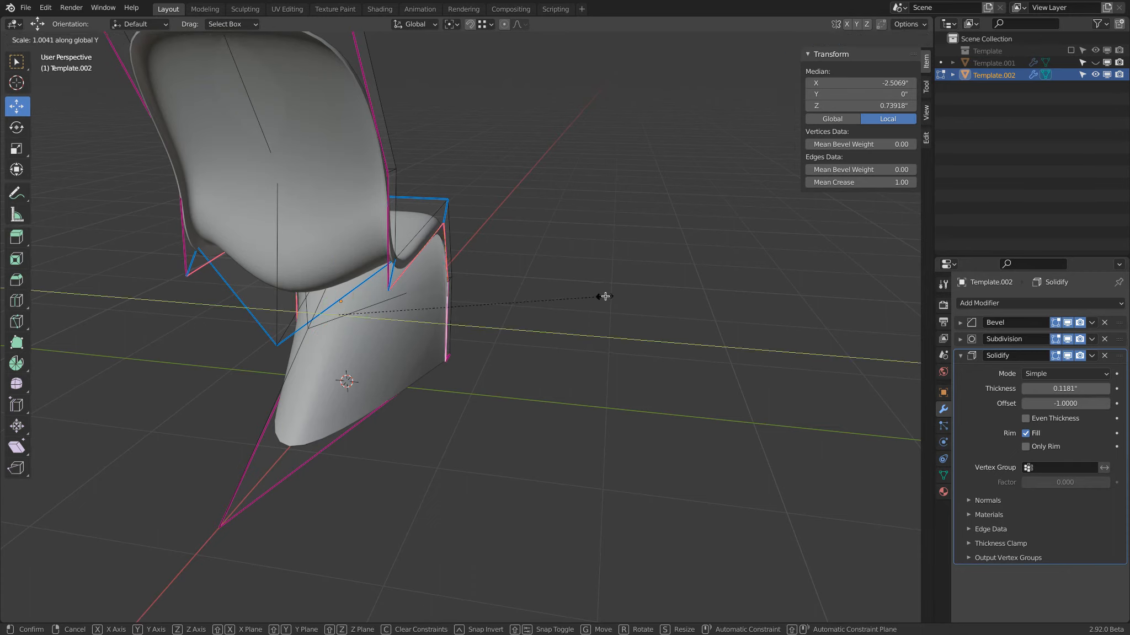
pyautogui.click(629, 293)
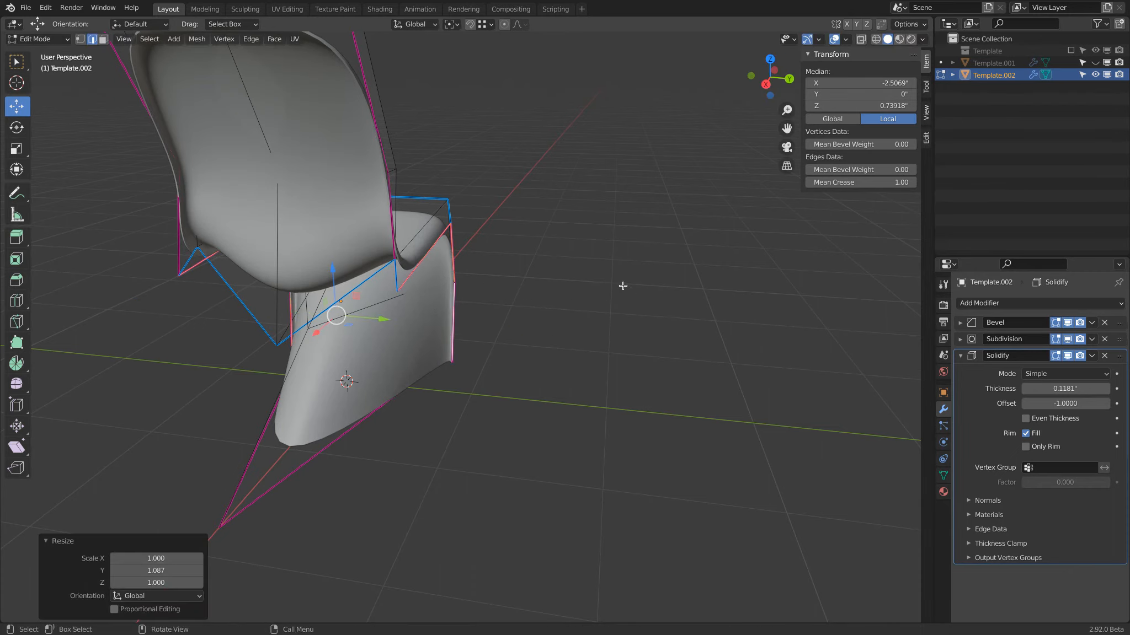
pyautogui.moveTo(628, 293); pyautogui.dragTo(477, 267, button='middle')
pyautogui.press('Tab')
pyautogui.moveTo(516, 230); pyautogui.dragTo(507, 231, button='middle')
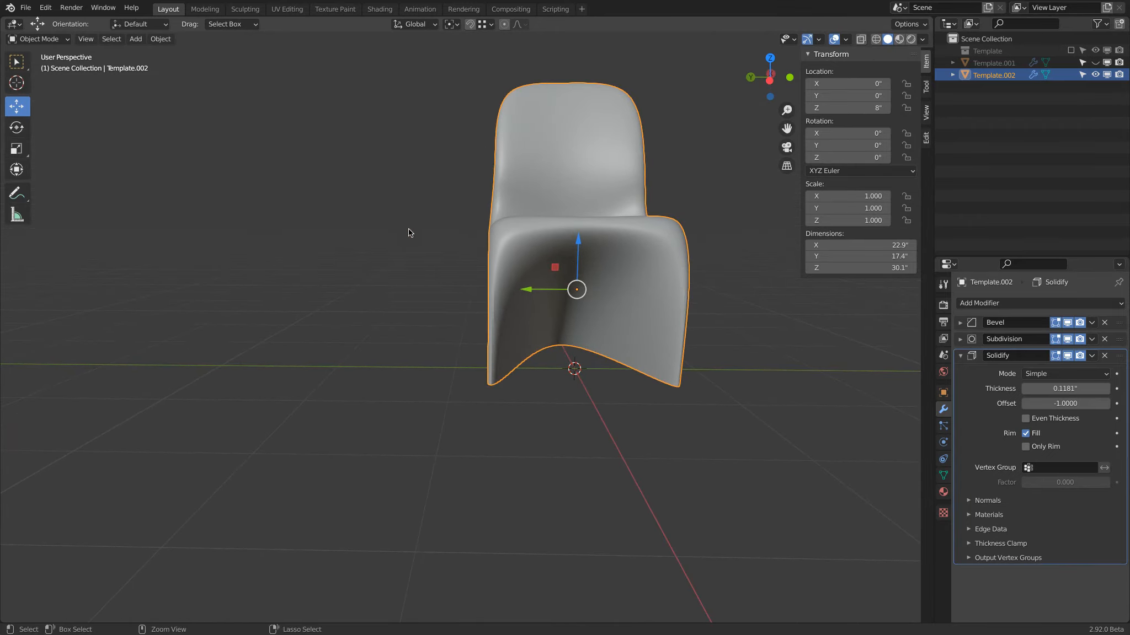
# - Undo the widening of the seat and base side edges and view the chair from behind
pyautogui.hotkey('ctrl', 'z')
pyautogui.hotkey('ctrl', 'z')
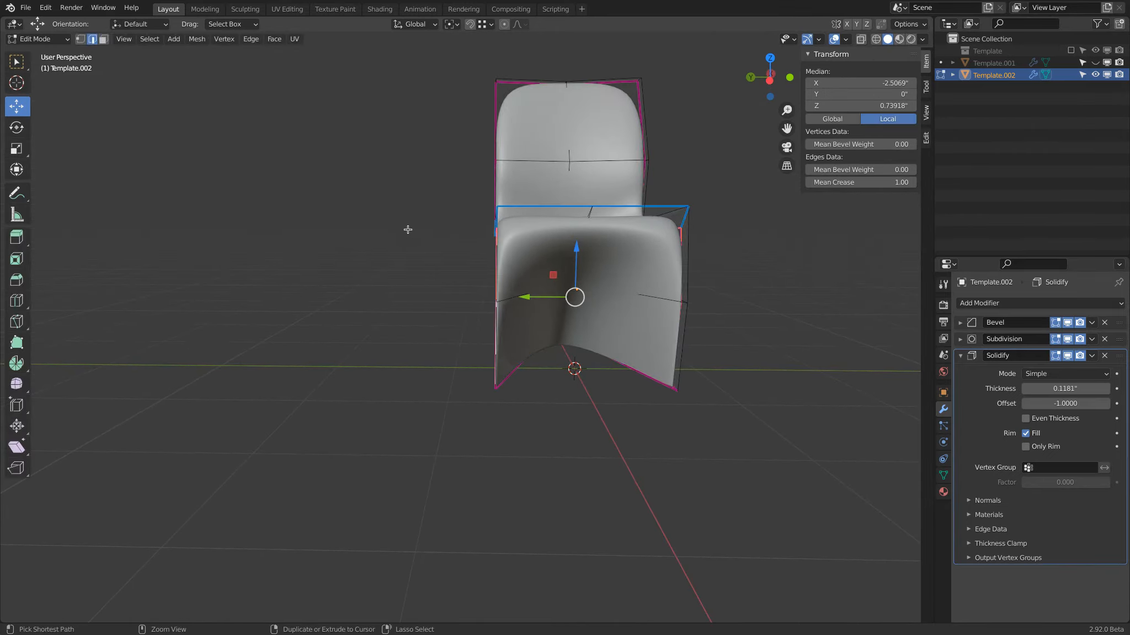
pyautogui.press('Tab')
pyautogui.moveTo(446, 327); pyautogui.dragTo(607, 272, button='middle')
# - Widen the chair where the seat meets the backrest by scaling that edge loop about 1.13 along the global Y axis
pyautogui.press('Tab')
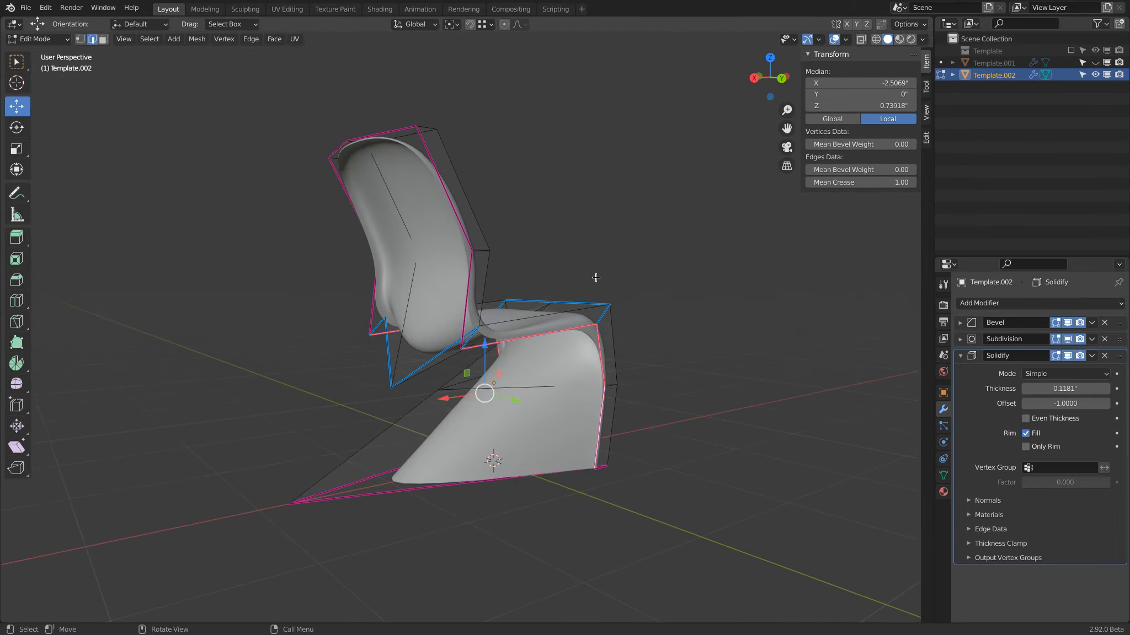
pyautogui.moveTo(430, 366); pyautogui.dragTo(398, 321, button='middle')
pyautogui.keyDown('alt'); pyautogui.click(383, 355); pyautogui.keyUp('alt')
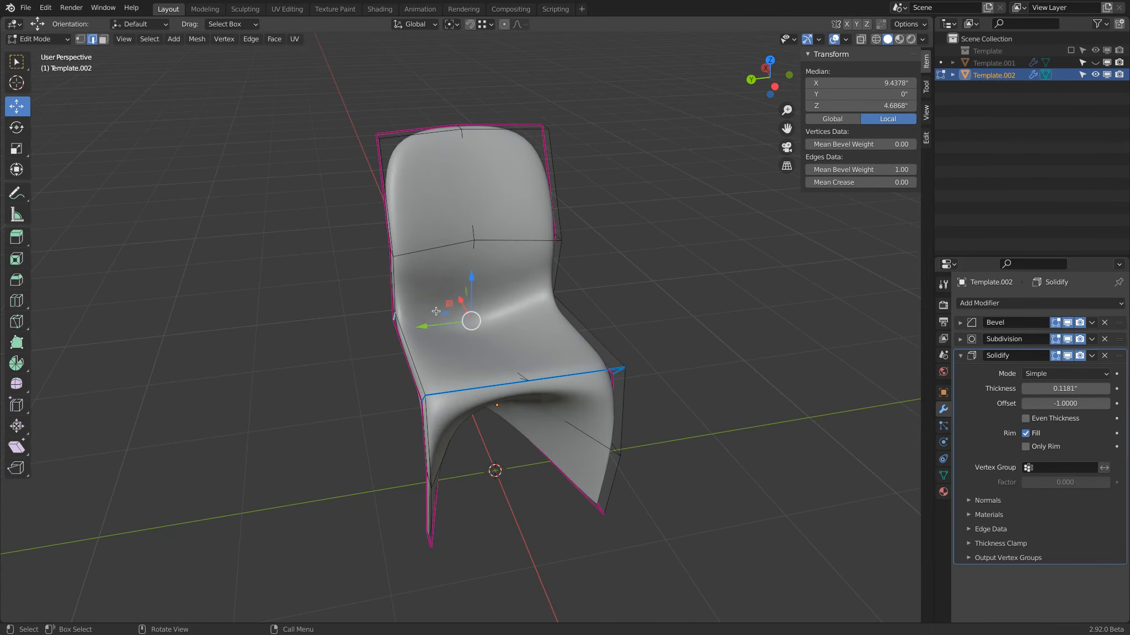
pyautogui.press('s')
pyautogui.press('y')
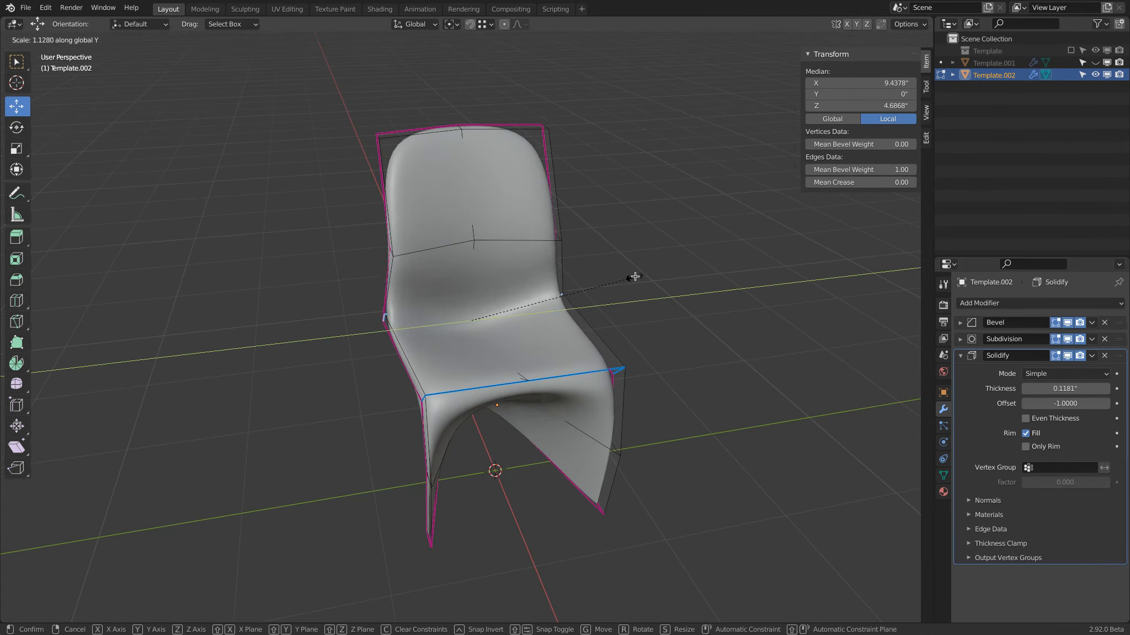
pyautogui.click(640, 267)
pyautogui.press('Tab')
pyautogui.moveTo(640, 267); pyautogui.dragTo(551, 183, button='middle')
# - Narrow the top of the backrest by scaling its two top corner rim edges to about 0.82 along the global Y axis
pyautogui.press('Tab')
pyautogui.moveTo(394, 233); pyautogui.dragTo(327, 217, button='middle')
pyautogui.click(337, 204)
pyautogui.keyDown('shift'); pyautogui.click(411, 105); pyautogui.keyUp('shift')
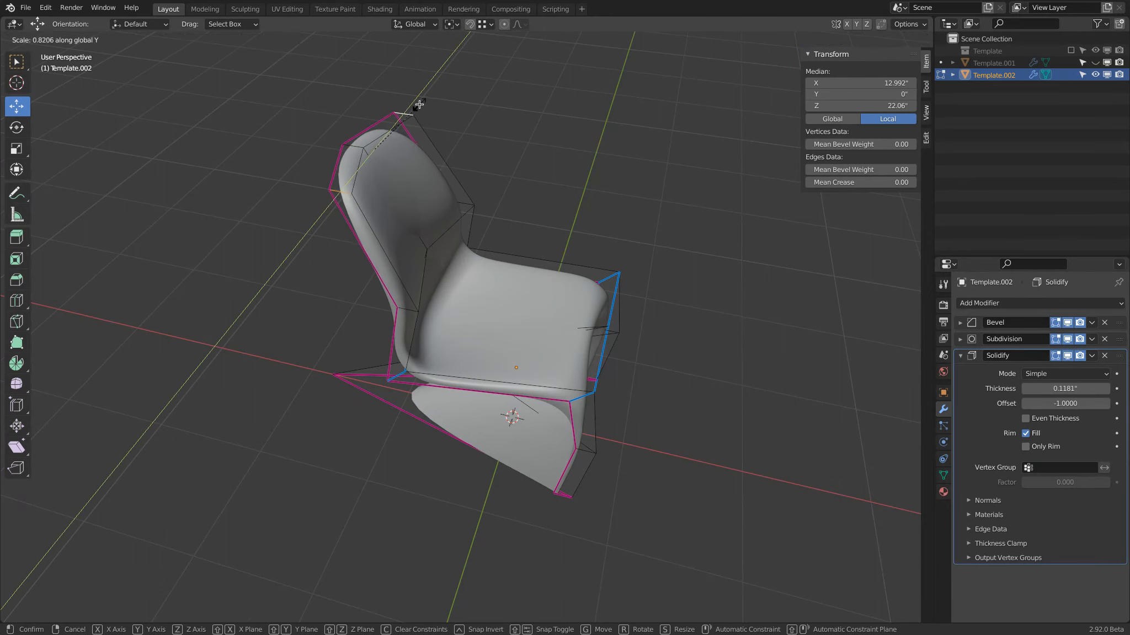
pyautogui.press('Tab')
# - Examine the reshaped chair from behind, the front and the side, comparing its smooth surface with the control mesh
pyautogui.moveTo(490, 198); pyautogui.dragTo(644, 143, button='middle')
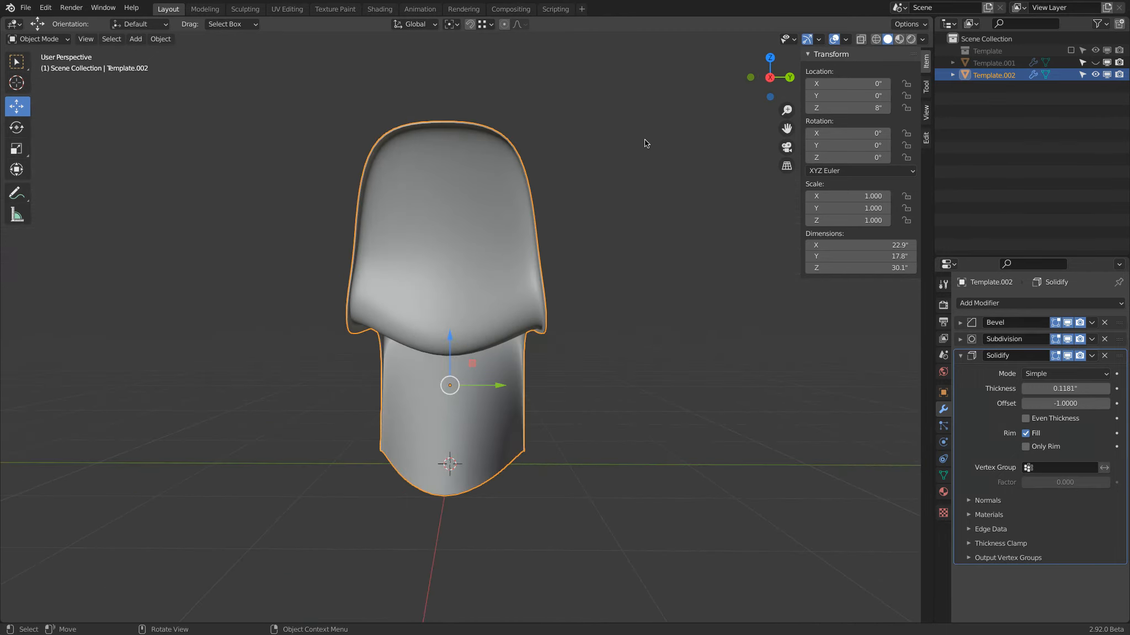
pyautogui.moveTo(644, 139); pyautogui.dragTo(460, 286, button='middle')
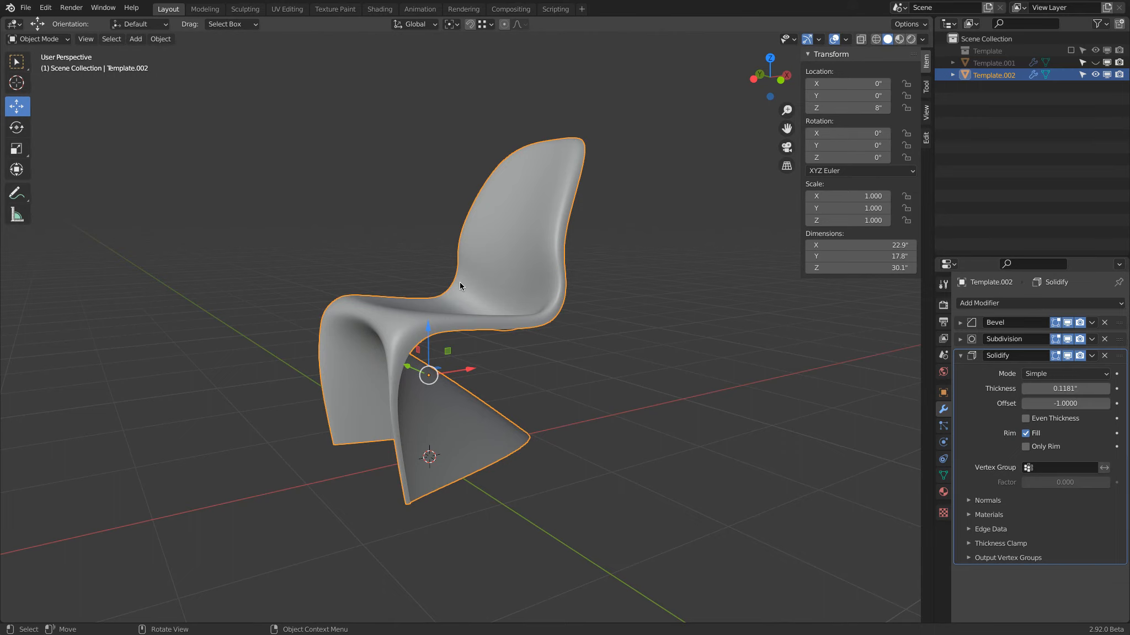
pyautogui.moveTo(501, 297); pyautogui.dragTo(630, 318, button='middle')
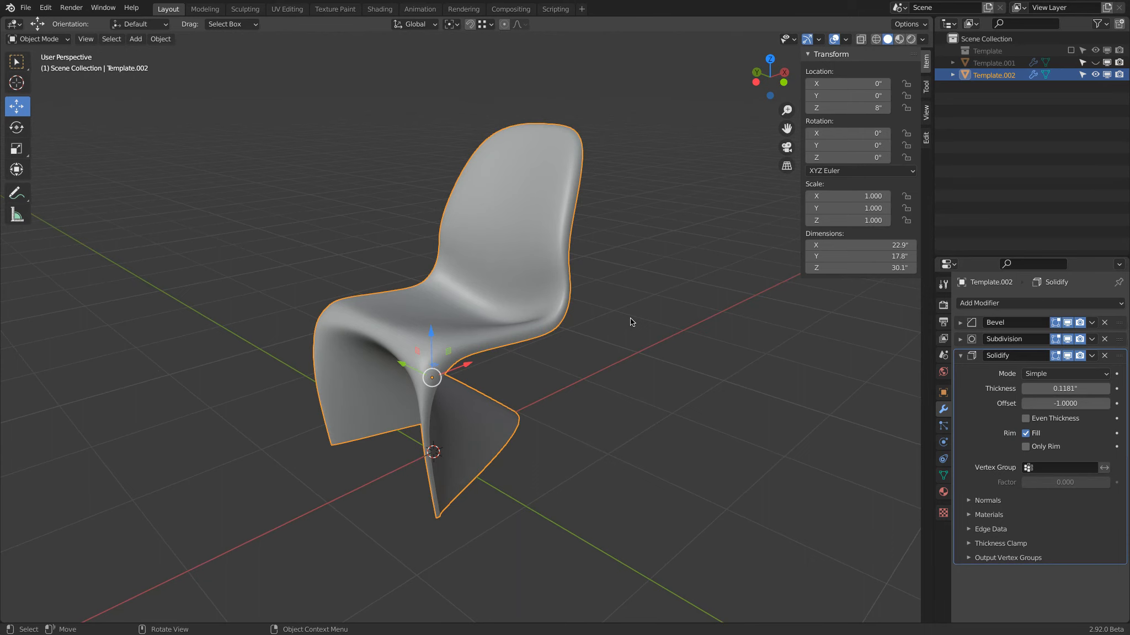
pyautogui.press('Tab')
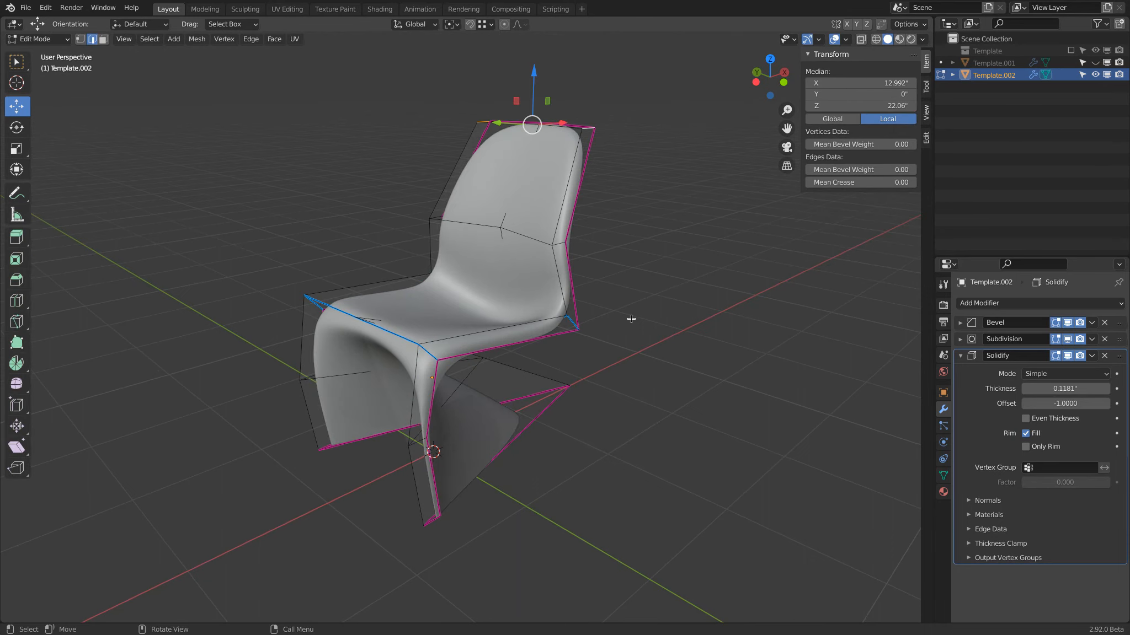
pyautogui.press('Tab')
pyautogui.moveTo(631, 322); pyautogui.dragTo(596, 319, button='middle')
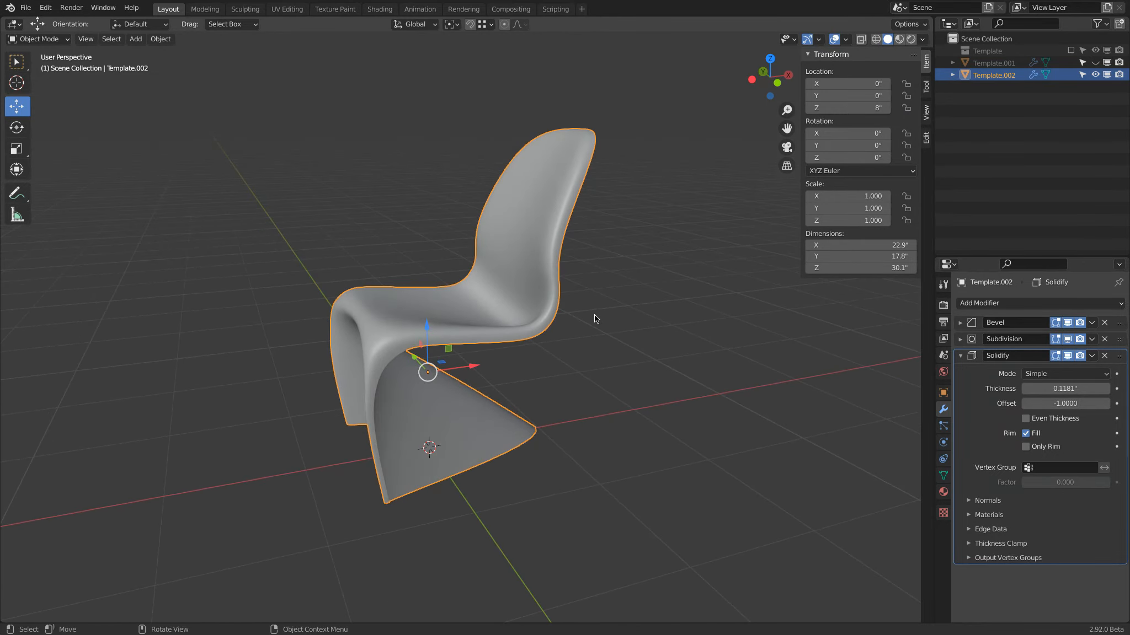
pyautogui.press('Tab')
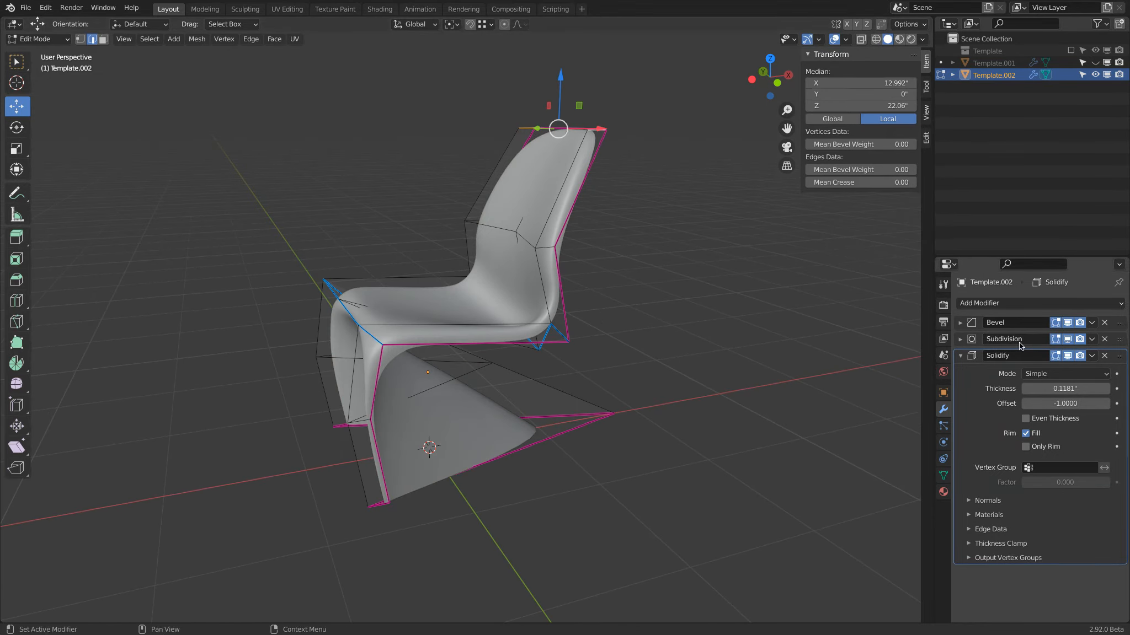